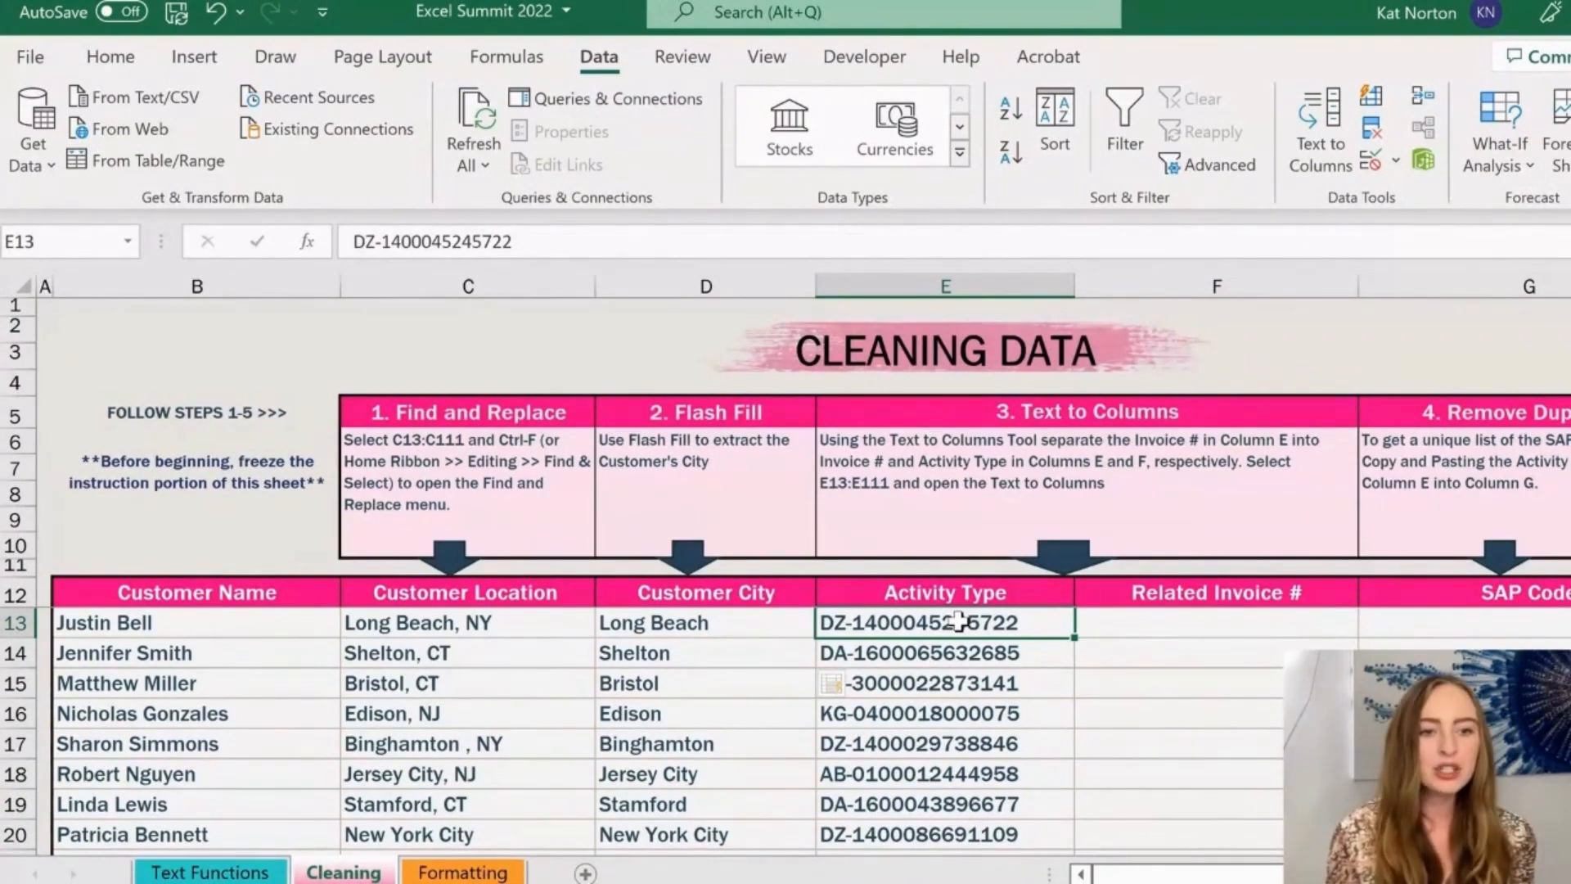
Split the codes in E13:E111 into columns E and F with delimited Text to Columns, using only a hyphen as the delimiter and replacing existing data
key(Up)
key(Down)
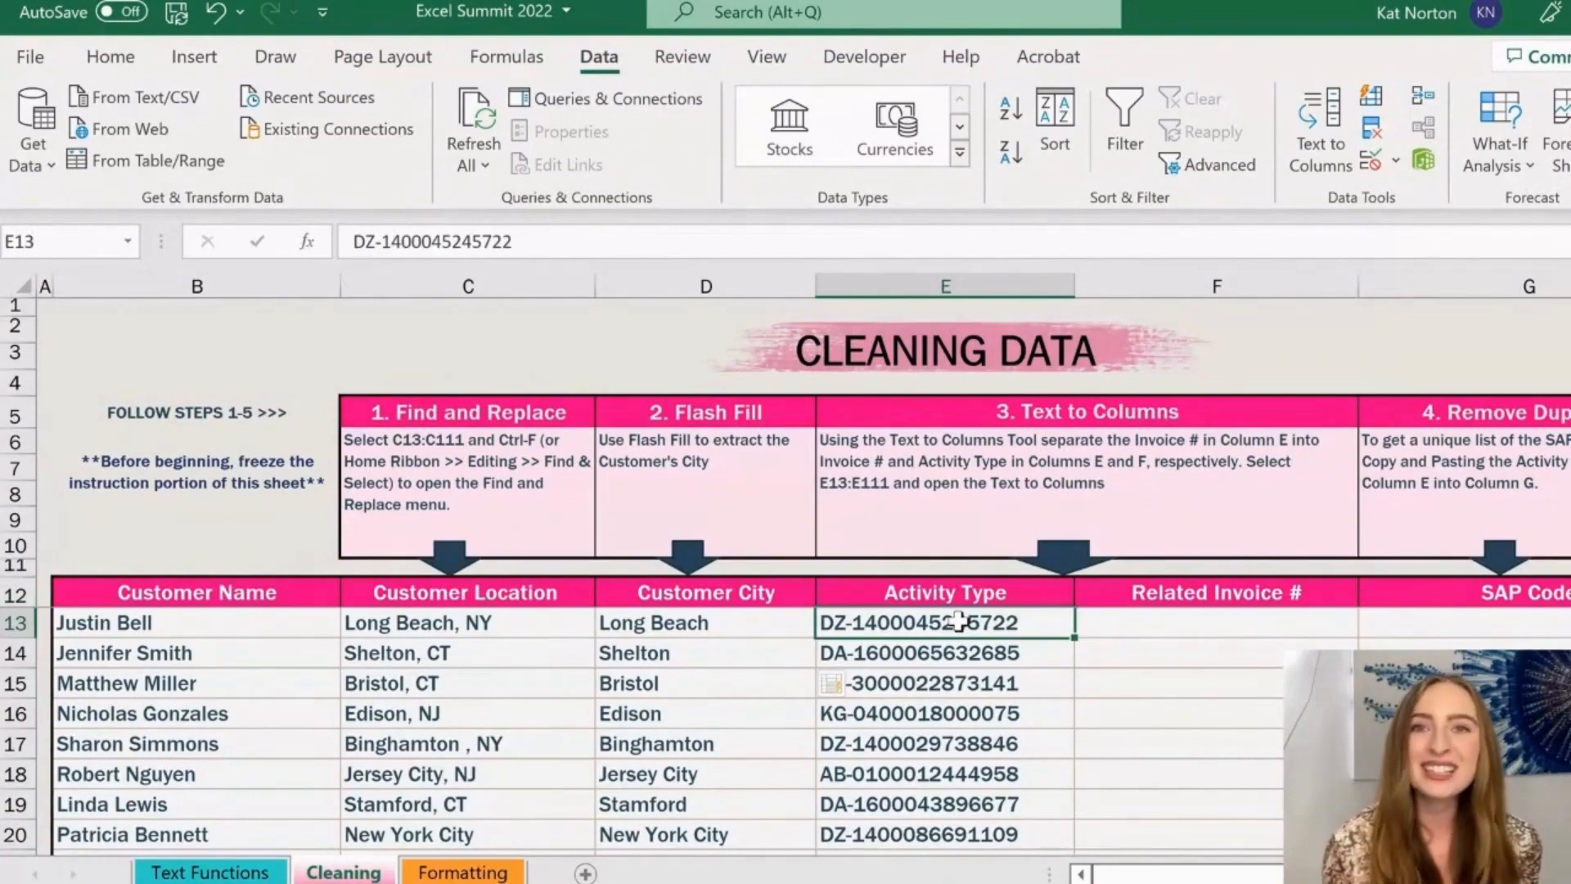
key(ctrl+shift+Down)
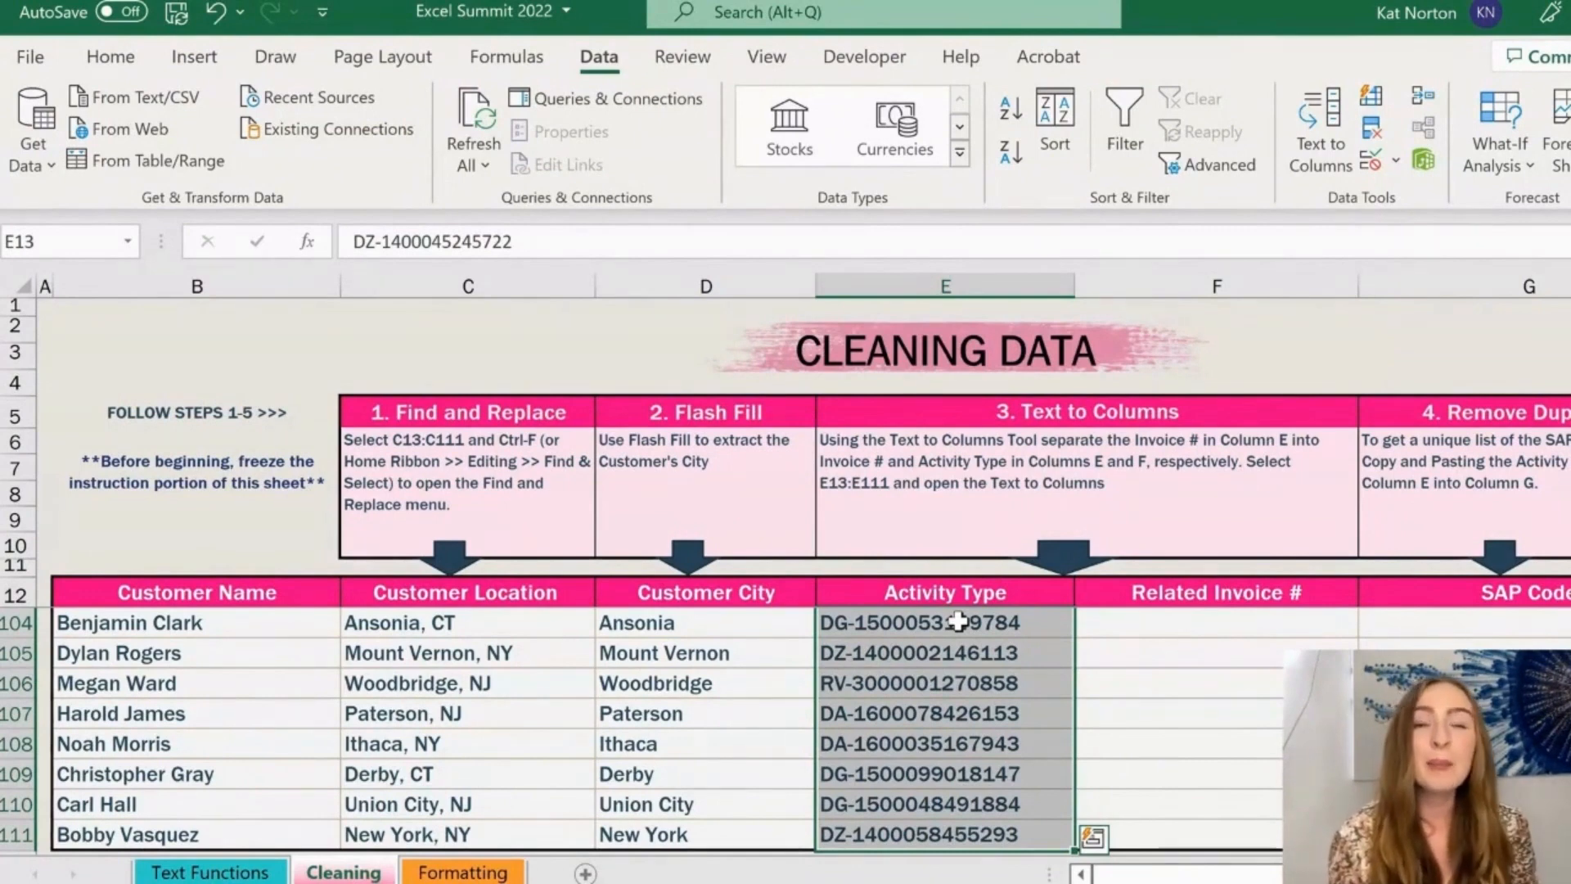
click(1309, 161)
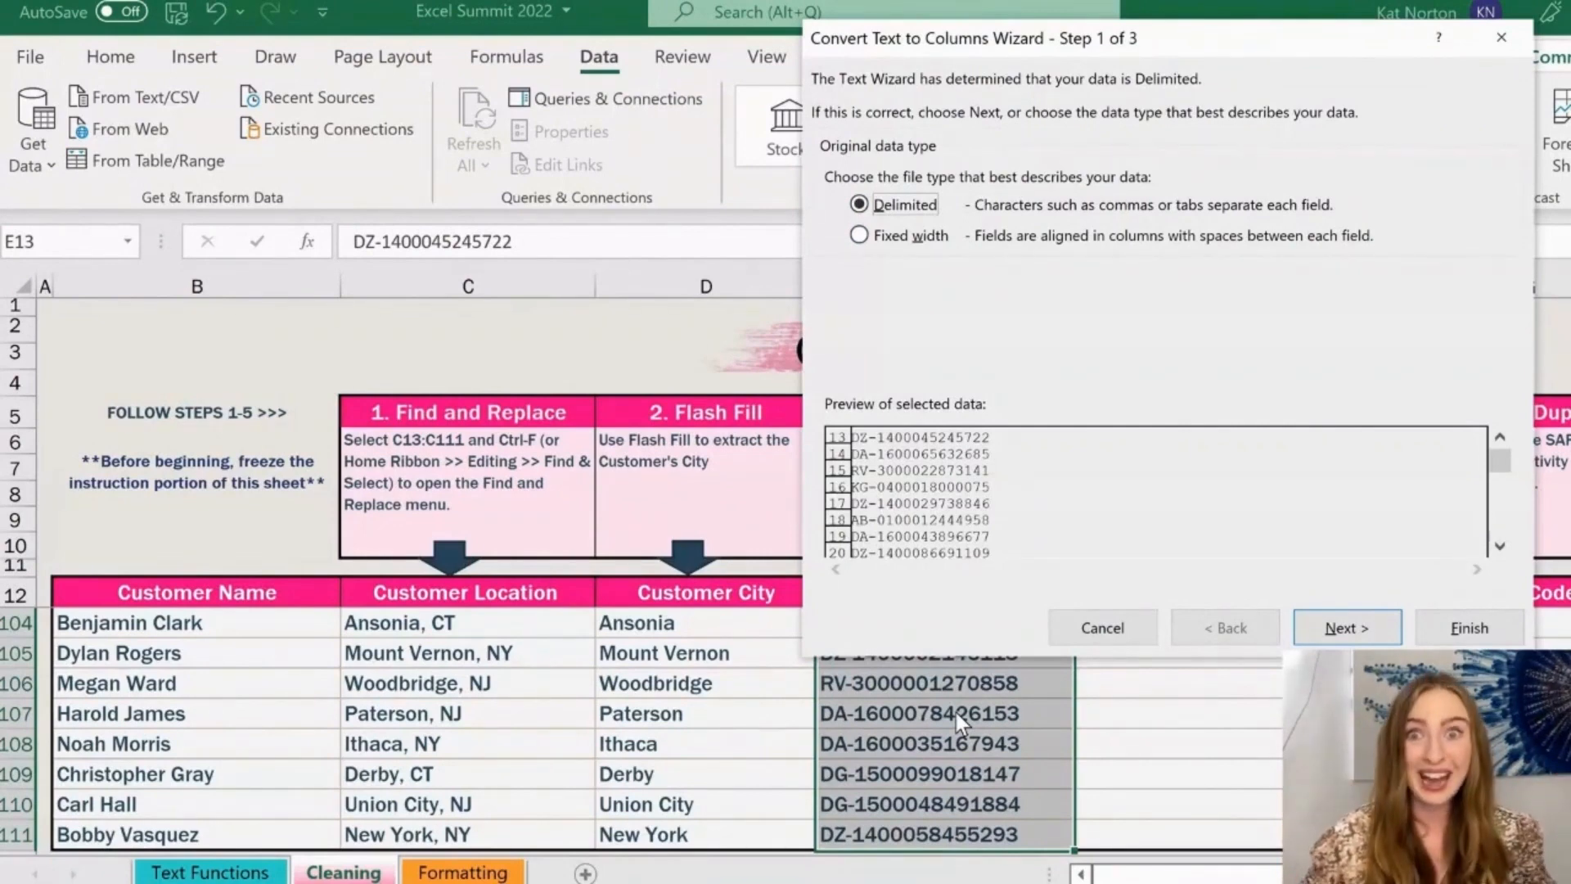
click(1368, 628)
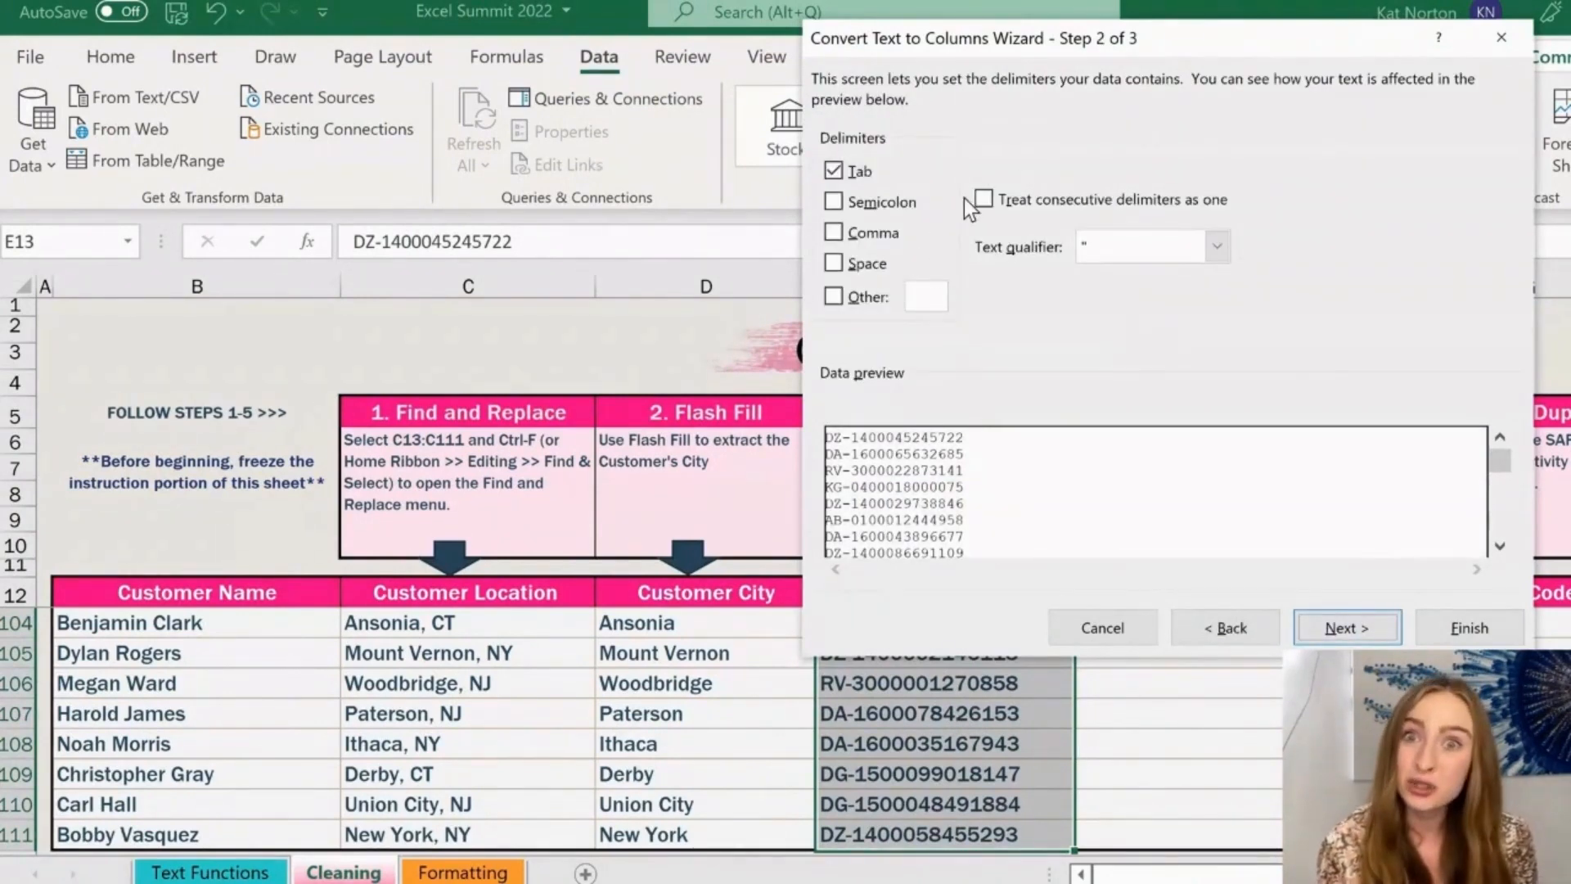
click(833, 174)
click(836, 296)
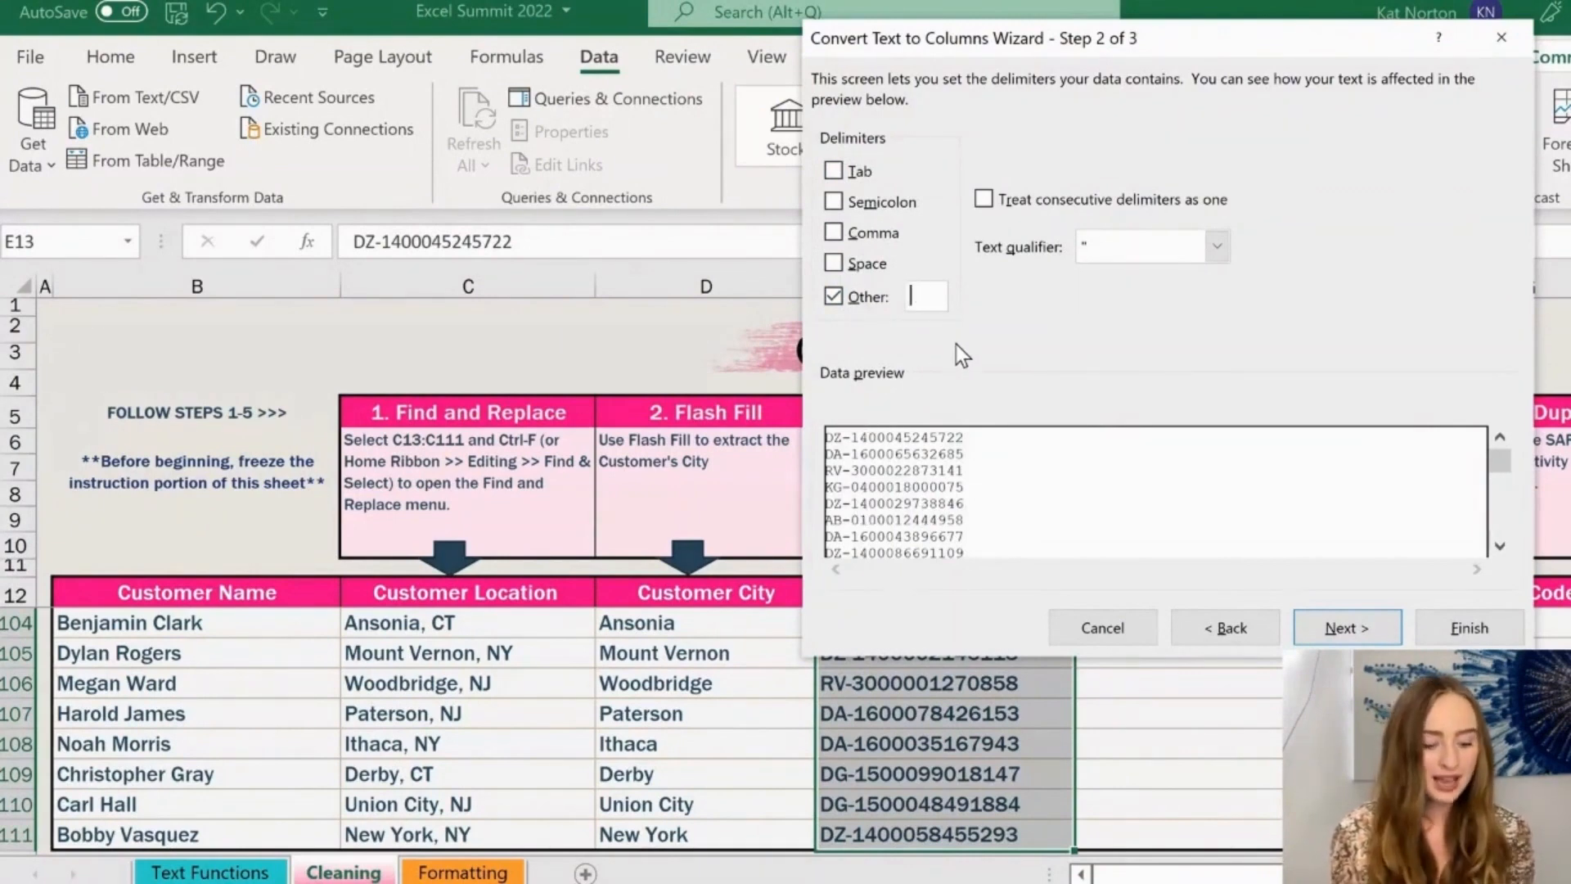
text(-)
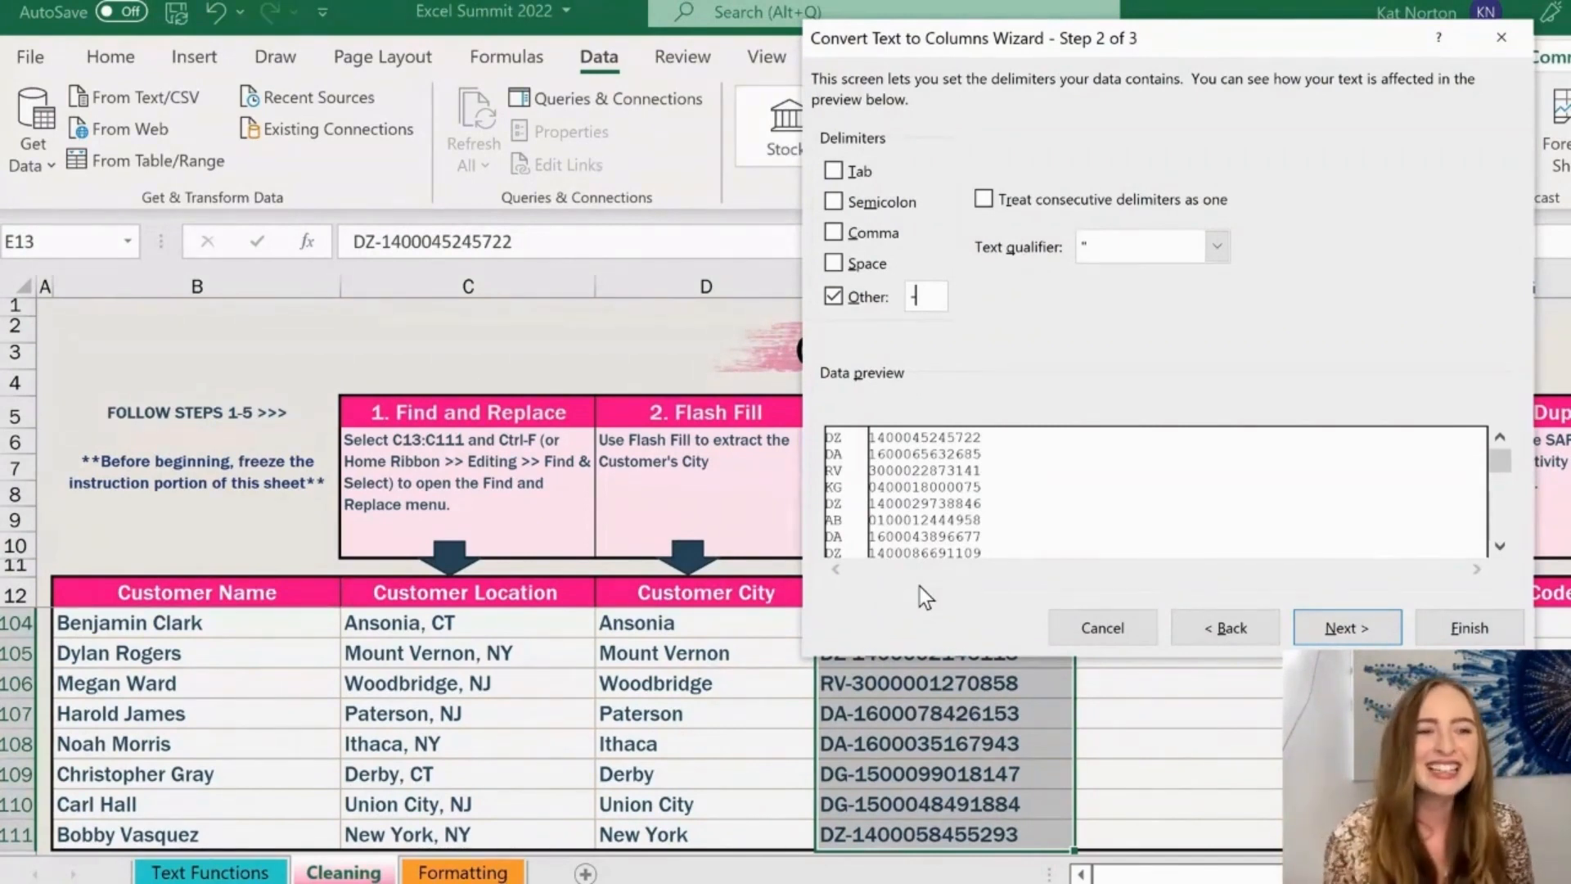
click(1454, 630)
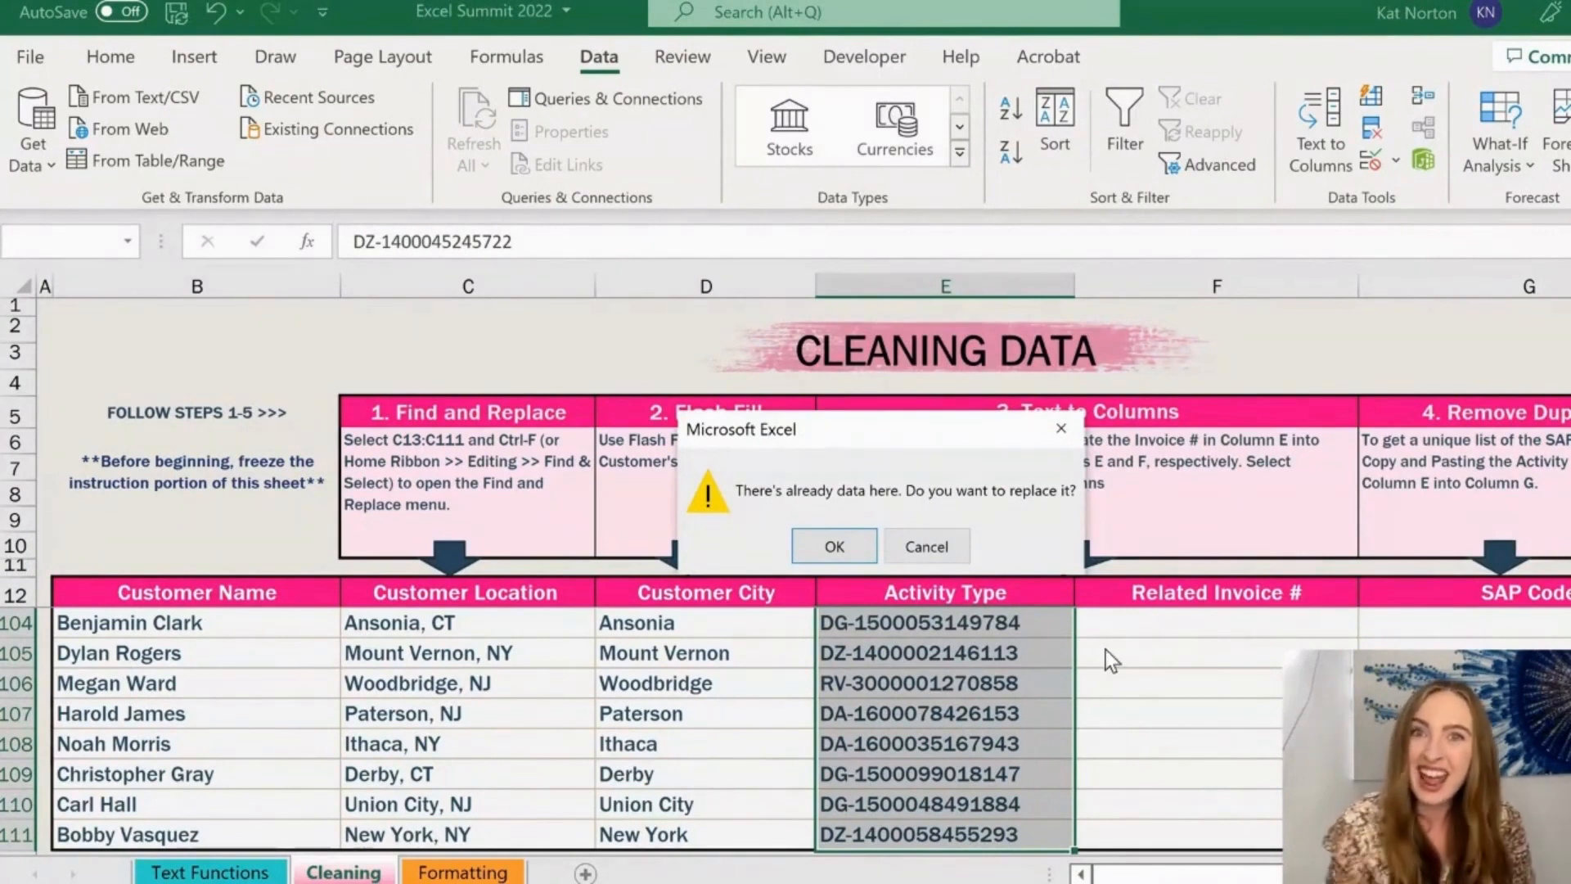
click(822, 543)
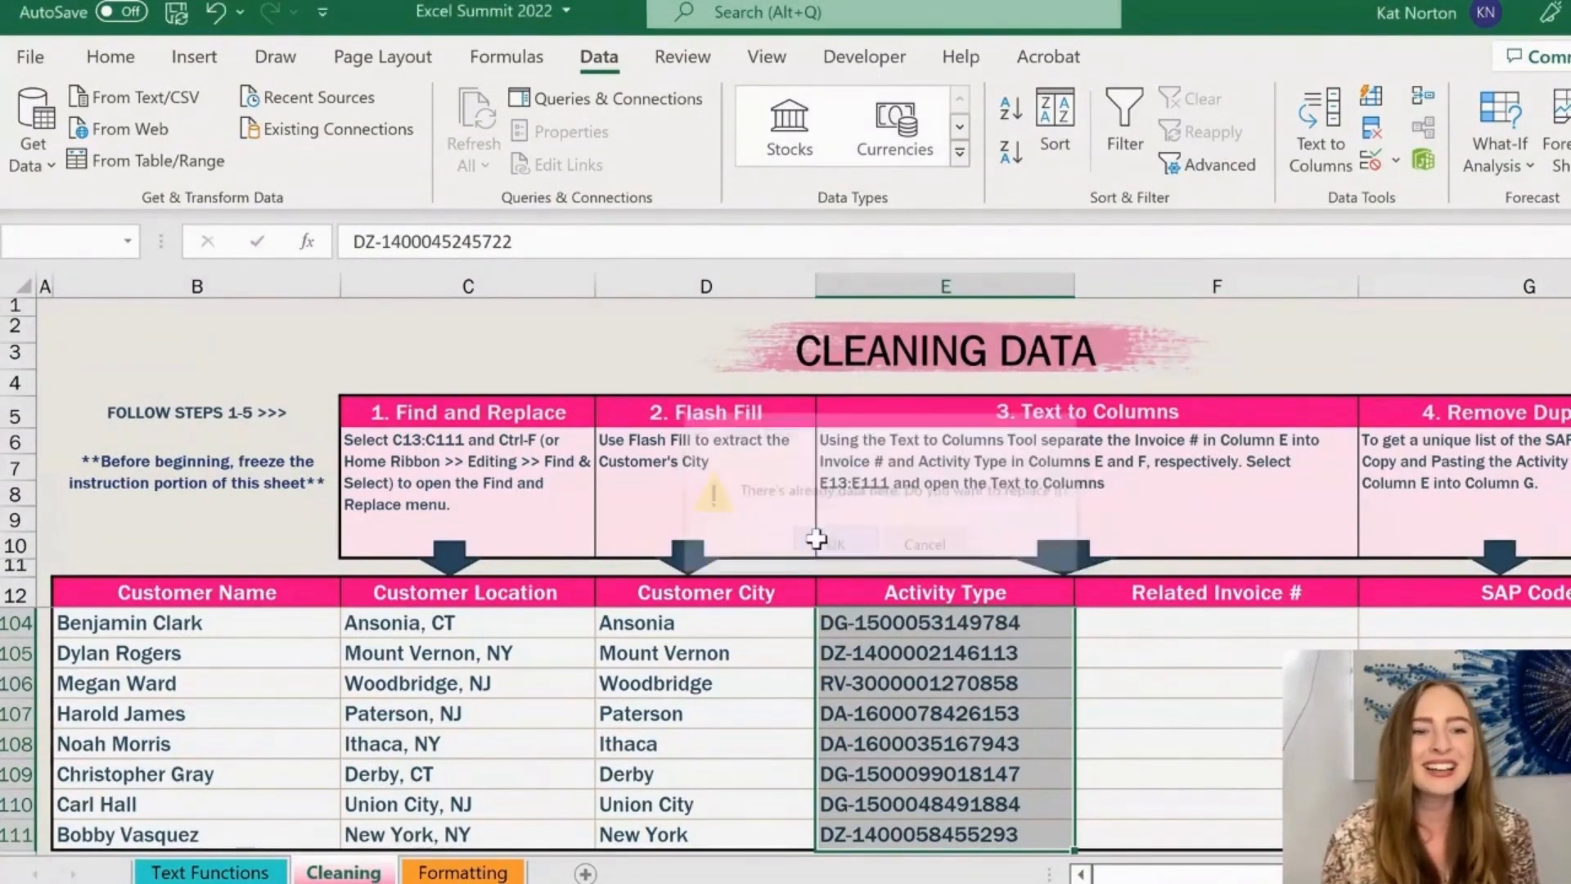
Examine the split Activity Type and Related Invoice # columns, the Remove Duplicates instructions, and the codes down the Activity Type column
click(1156, 685)
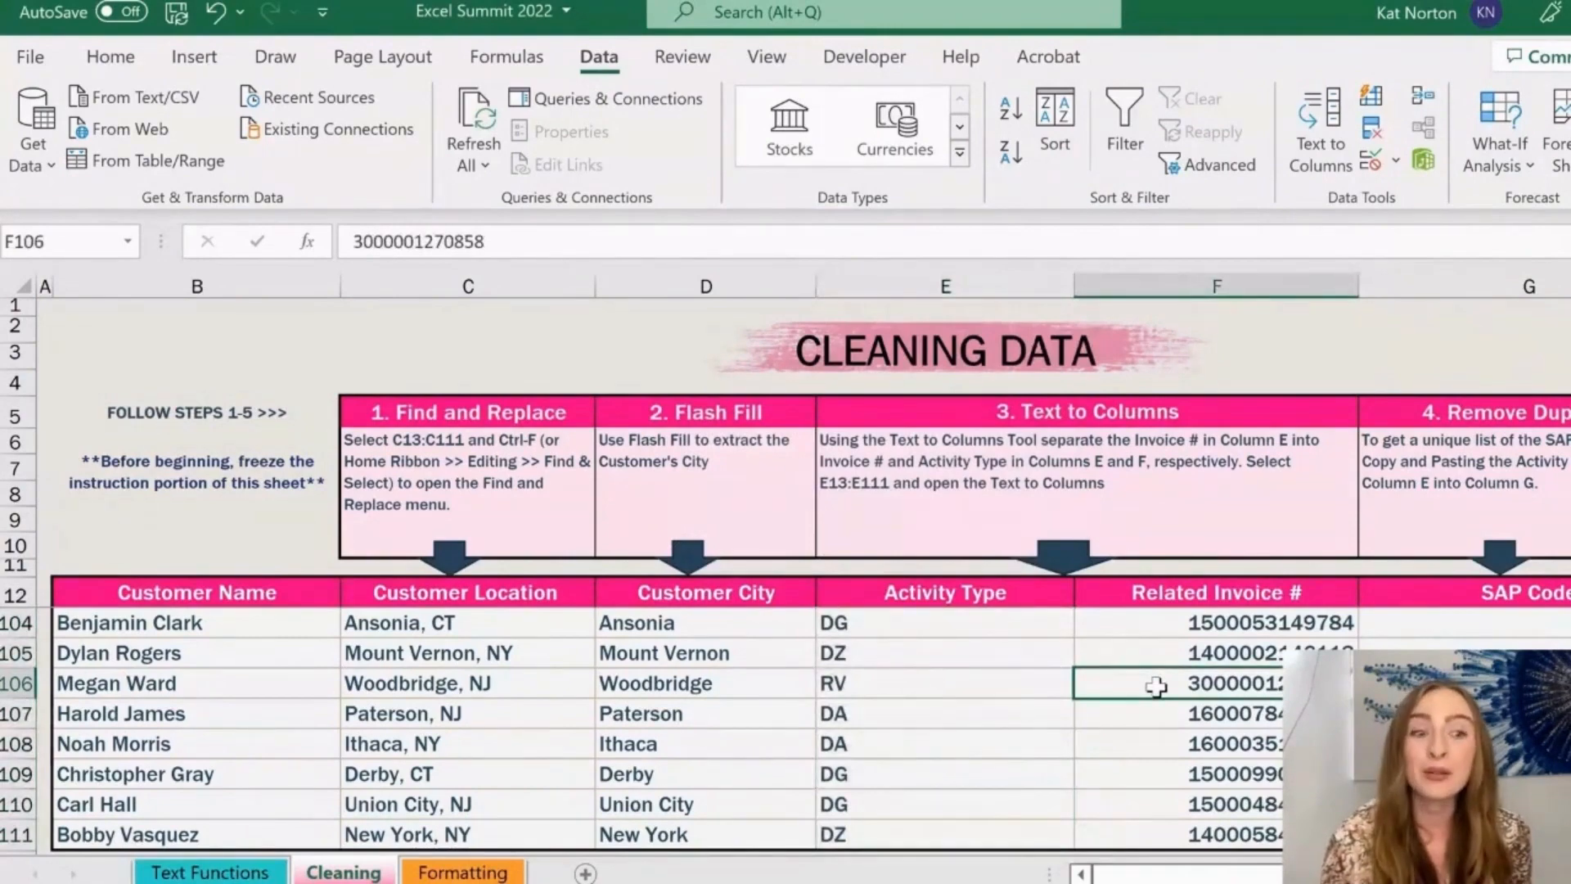
key(ctrl+Up)
key(Down)
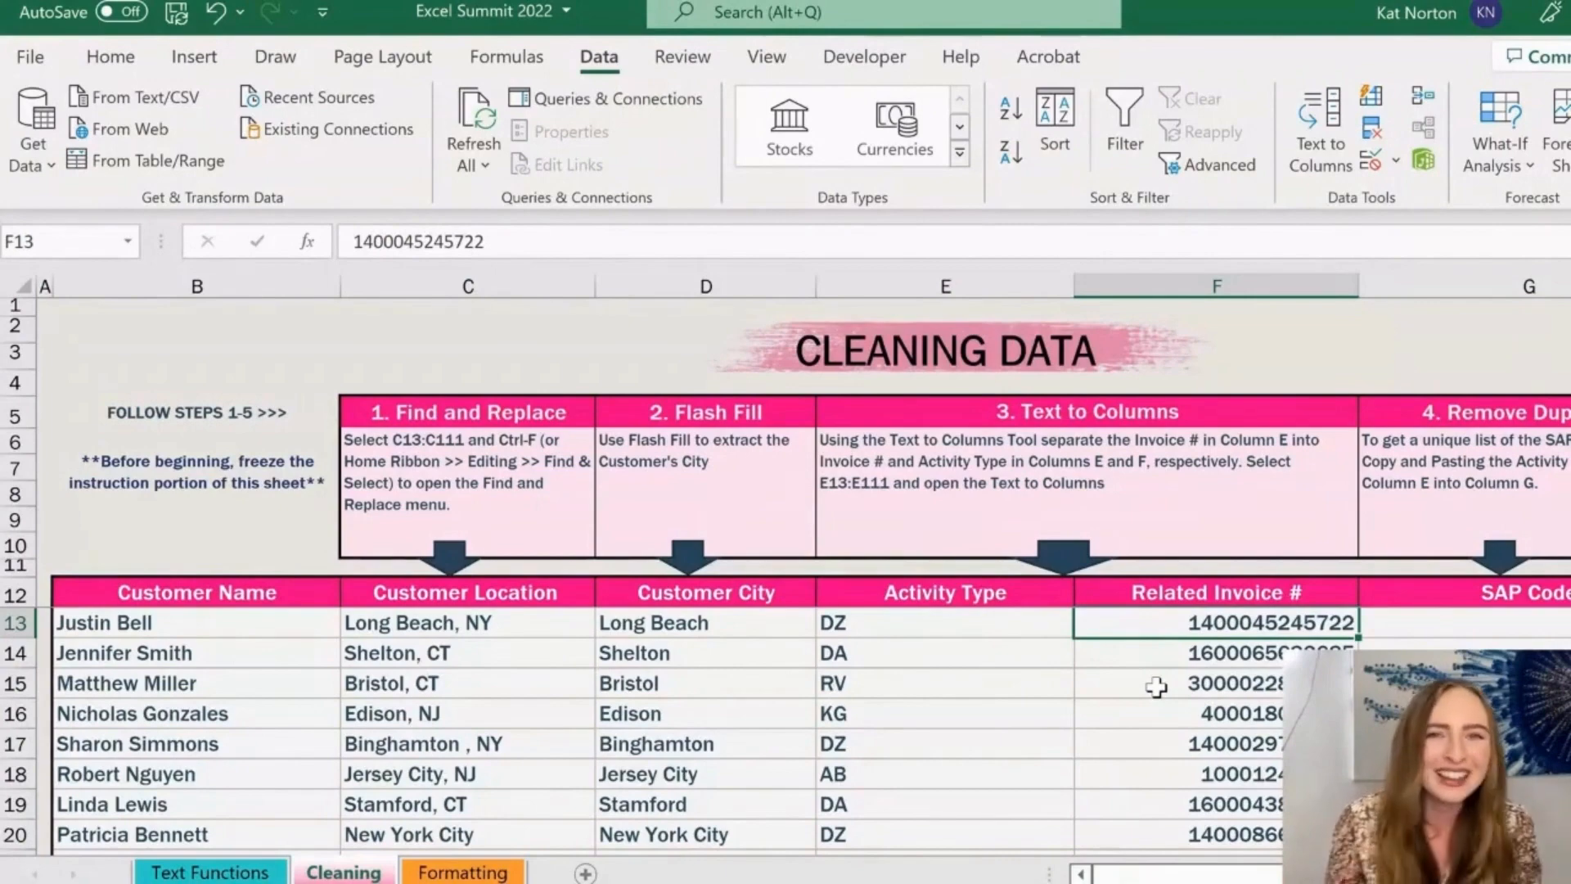
click(1390, 654)
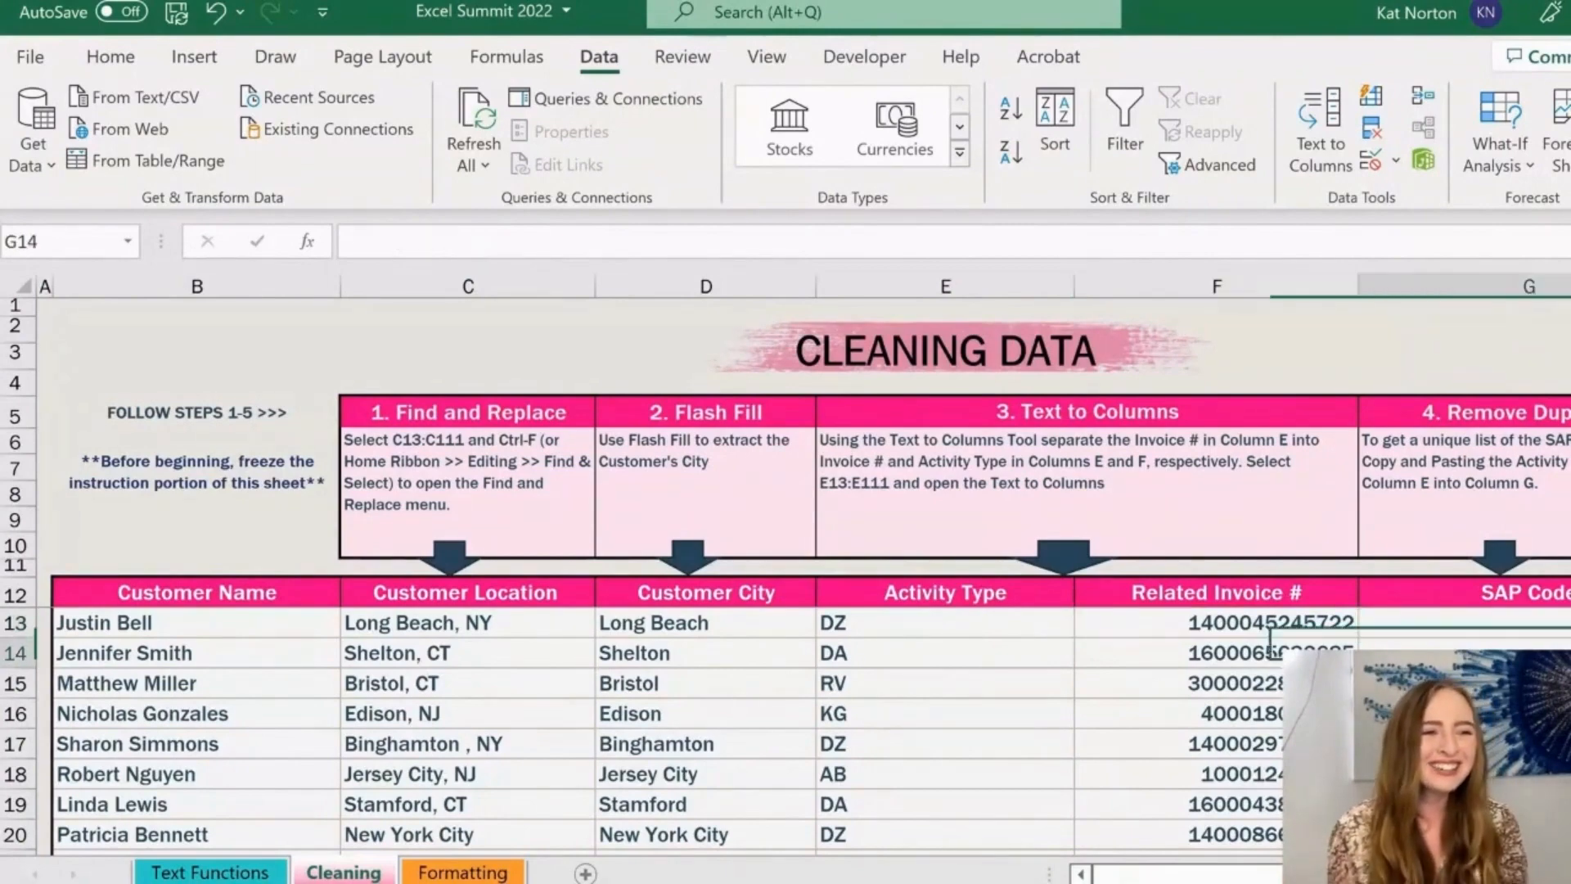
key(Up)
key(Up)
key(Right)
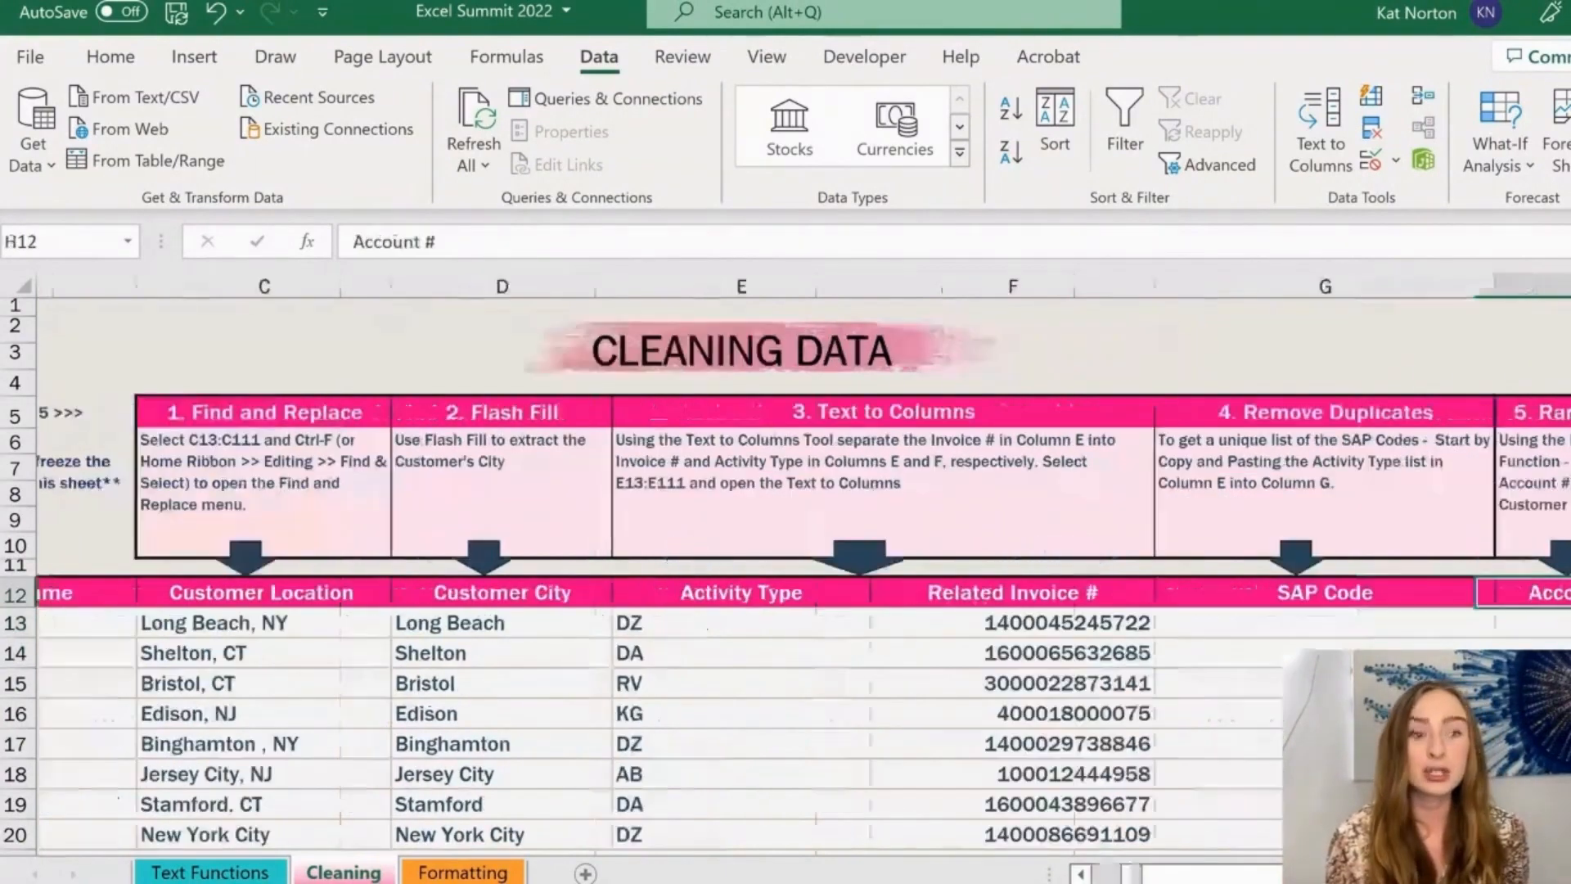
key(Left)
key(Left)
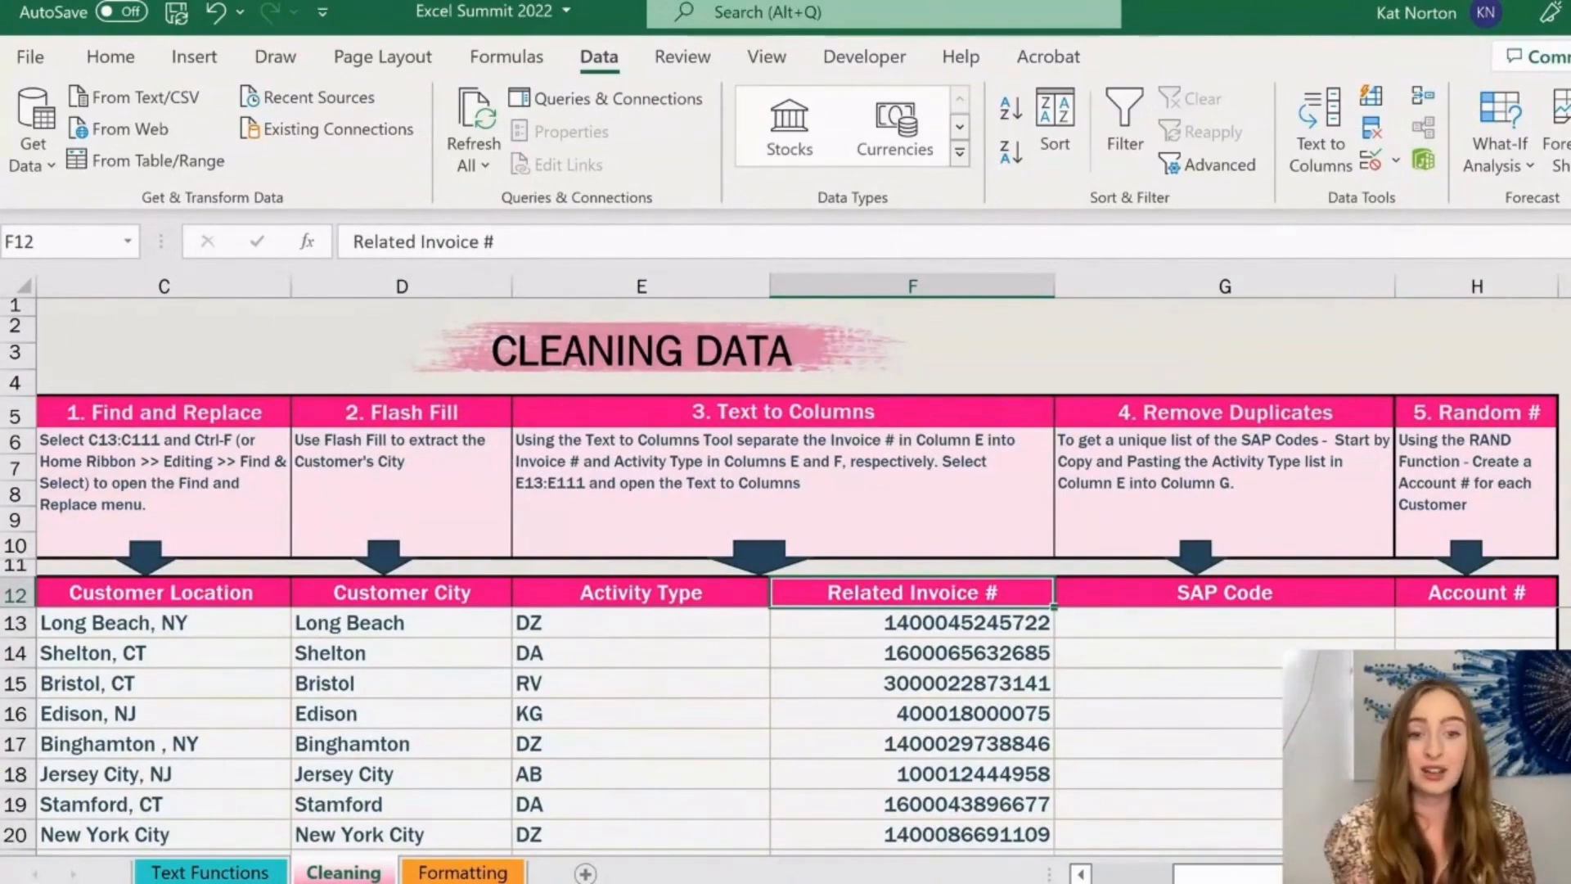
click(671, 683)
scroll(671, 683, down, 2)
scroll(670, 684, down, 5)
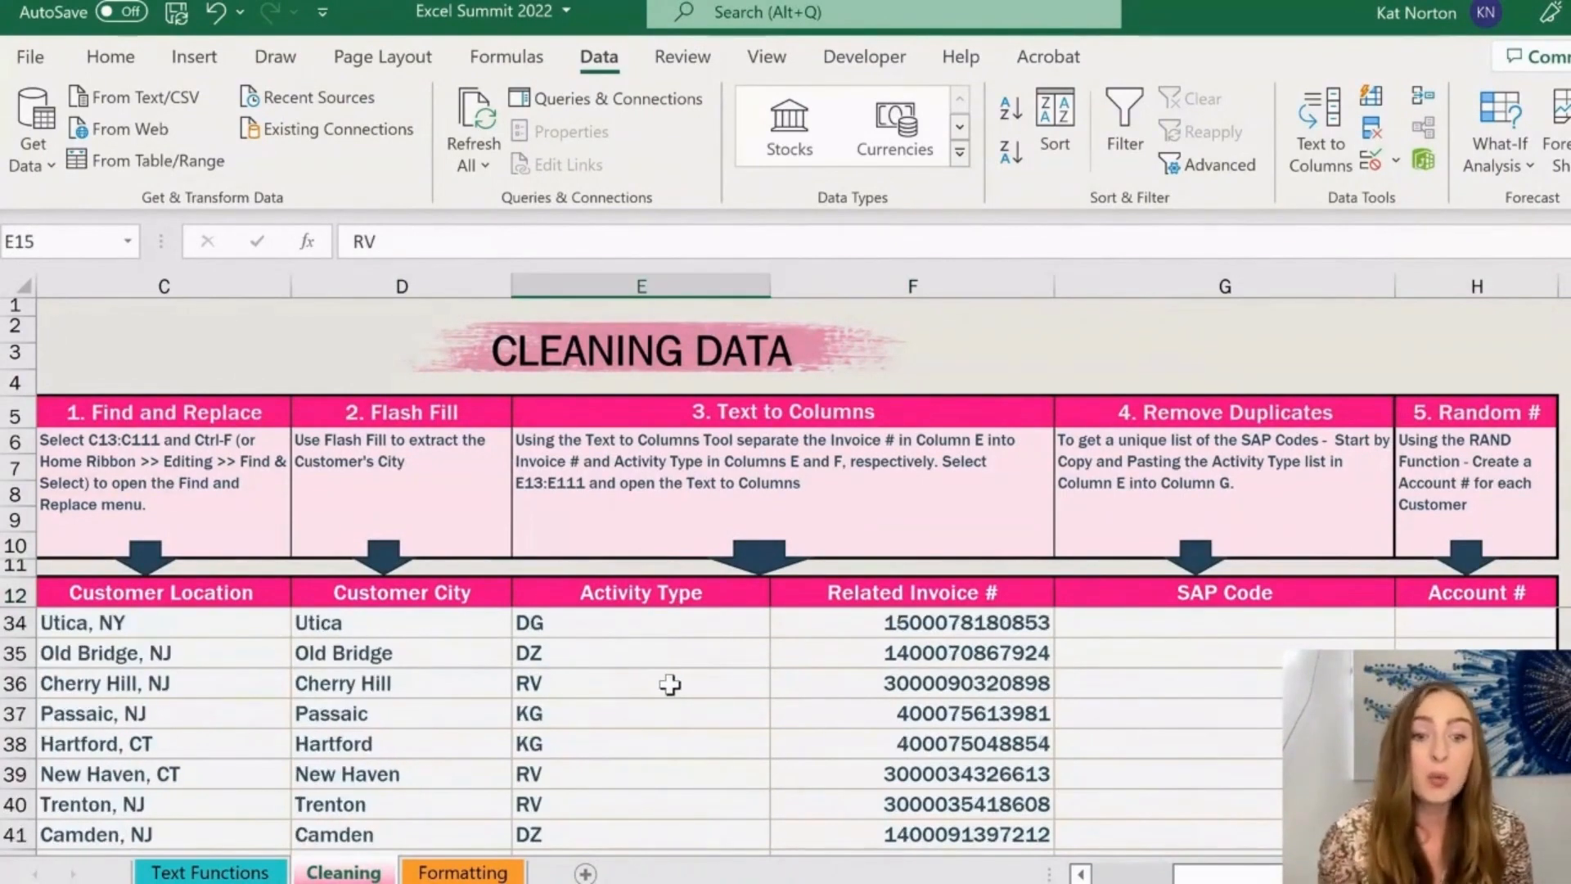
scroll(669, 684, down, 10)
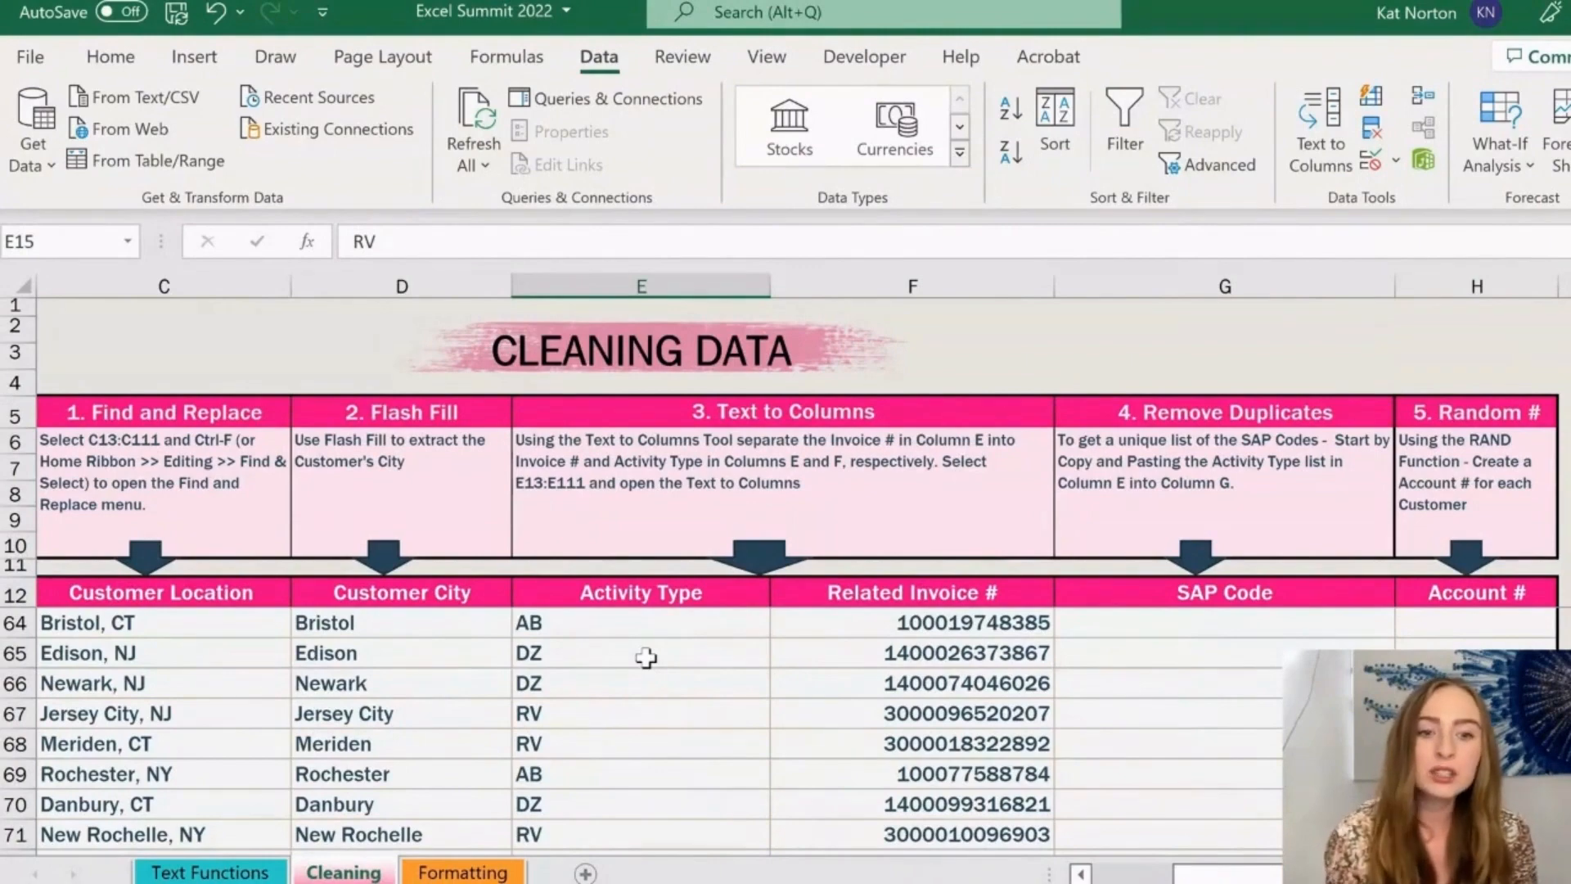
scroll(647, 658, up, 9)
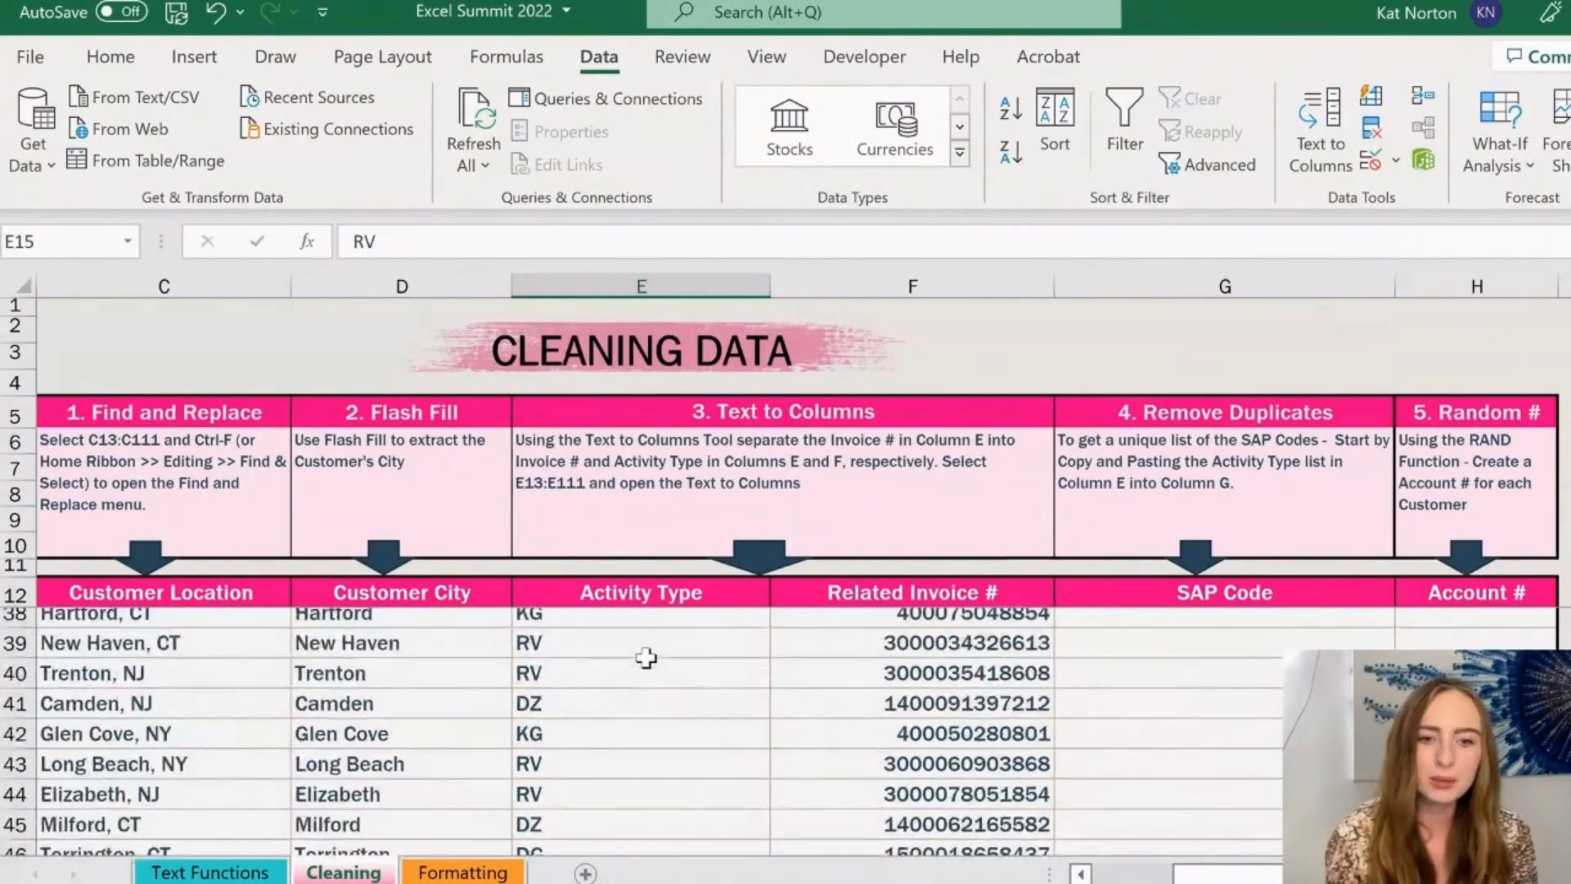
scroll(646, 658, down, 1)
scroll(664, 688, down, 1)
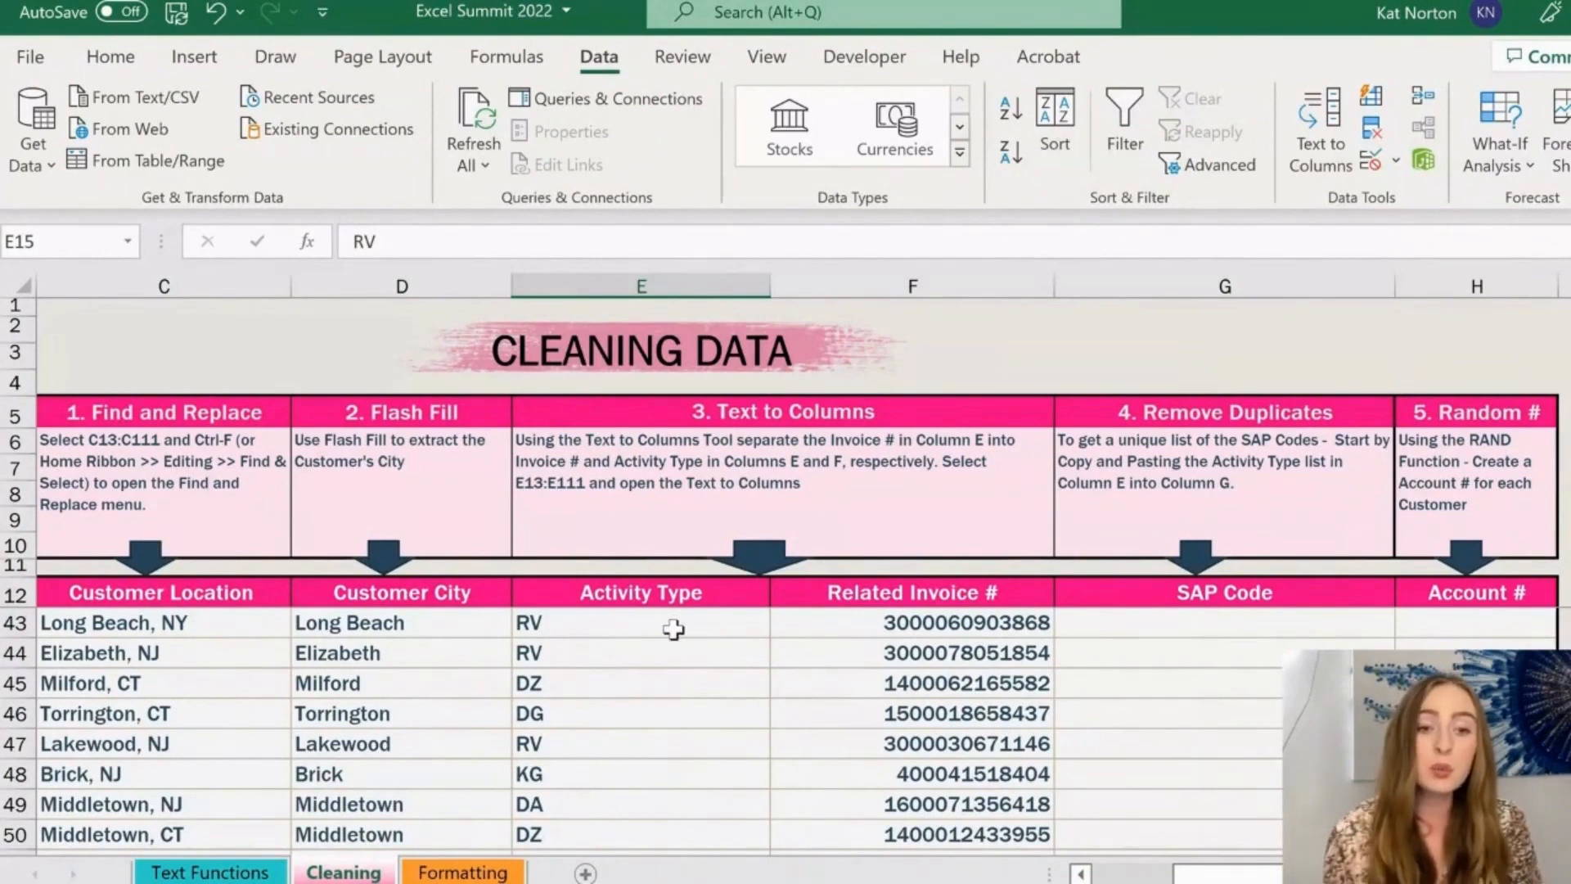
Copy the Activity Type codes in E13:E111 into the SAP Code column, starting at G13
click(694, 599)
key(Down)
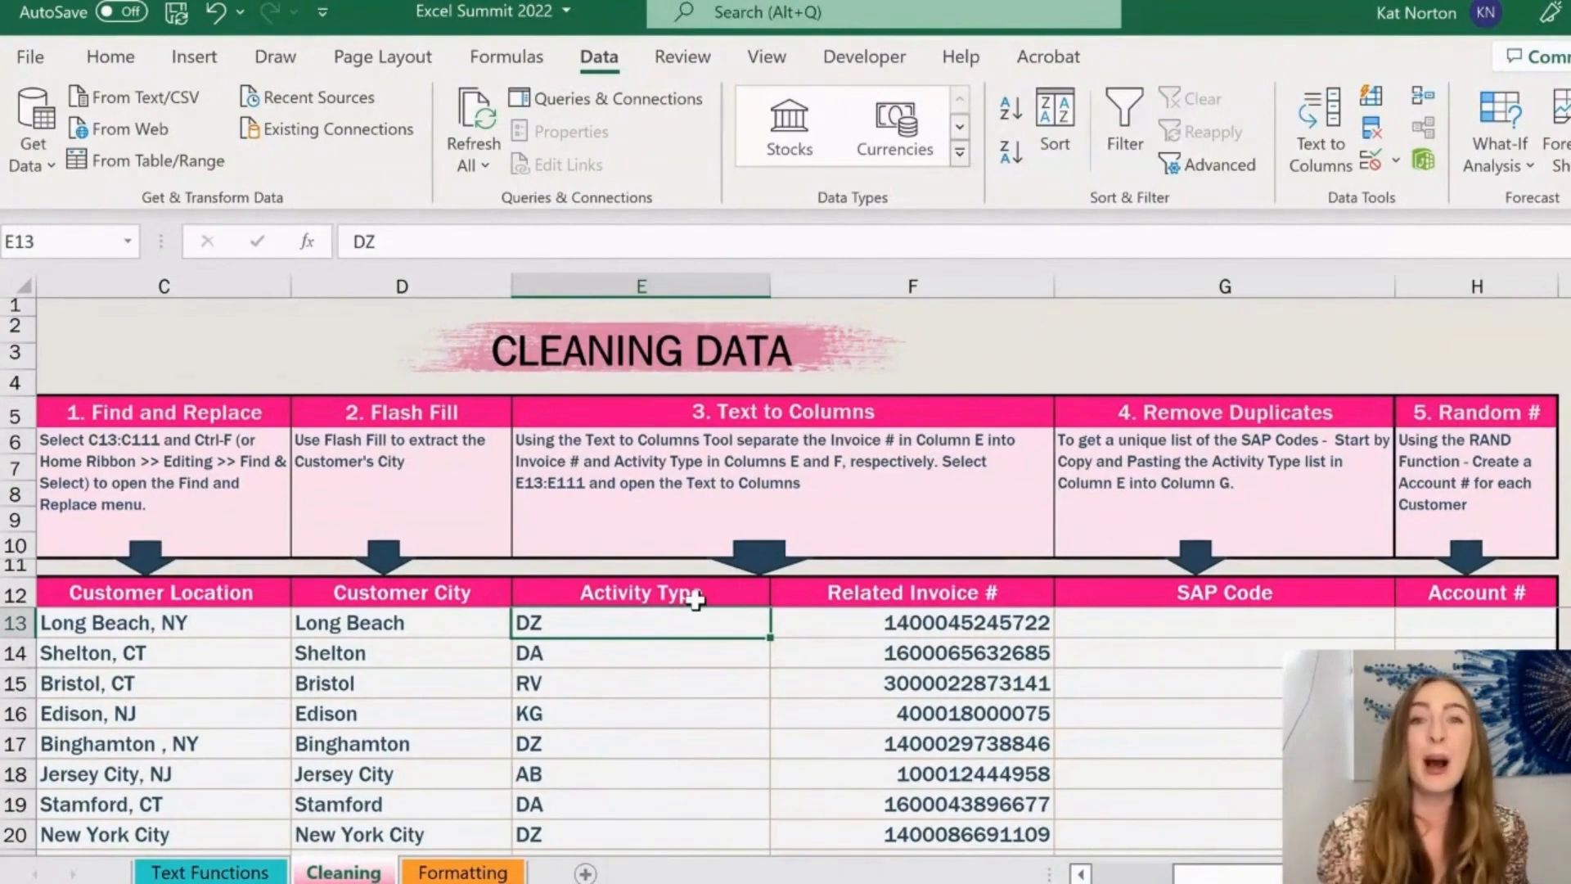
key(ctrl+shift+Down)
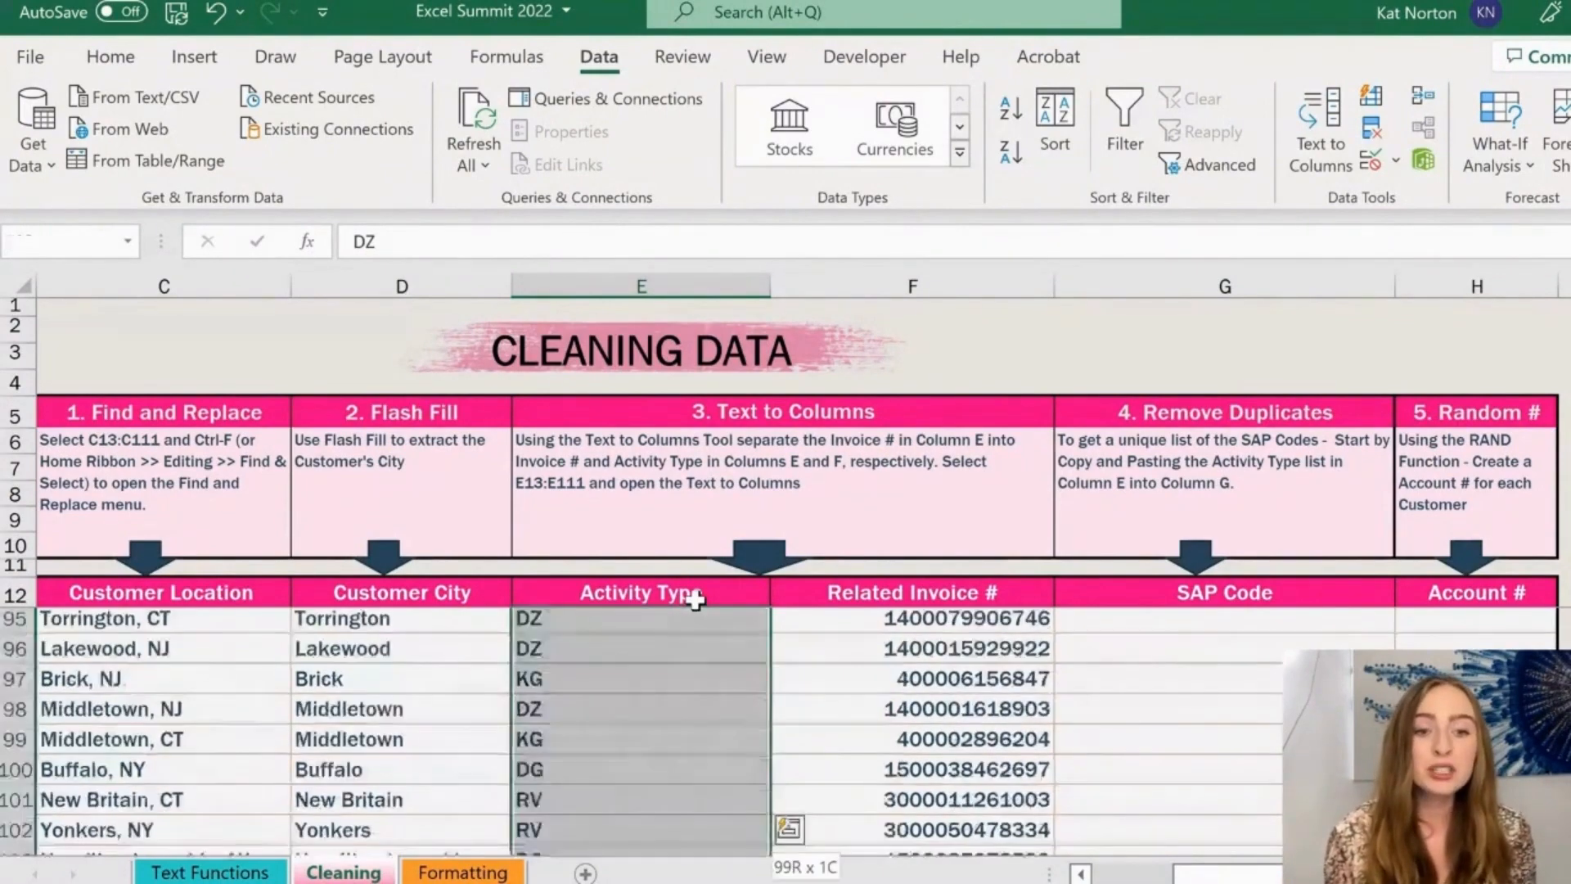
key(ctrl+c)
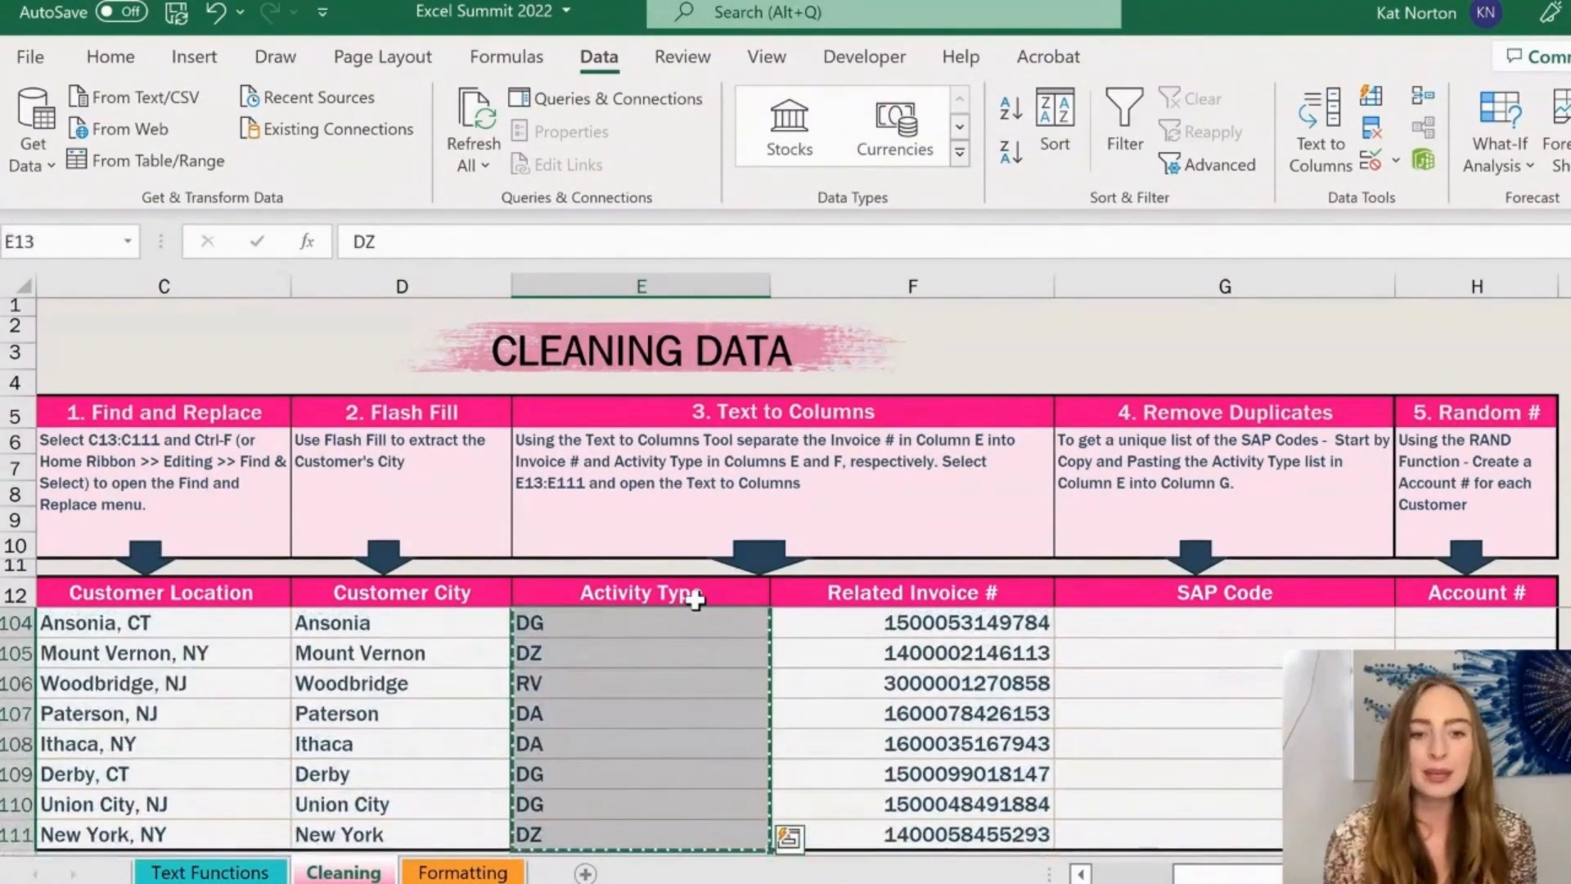
key(Up)
key(Right)
key(Right)
key(Down)
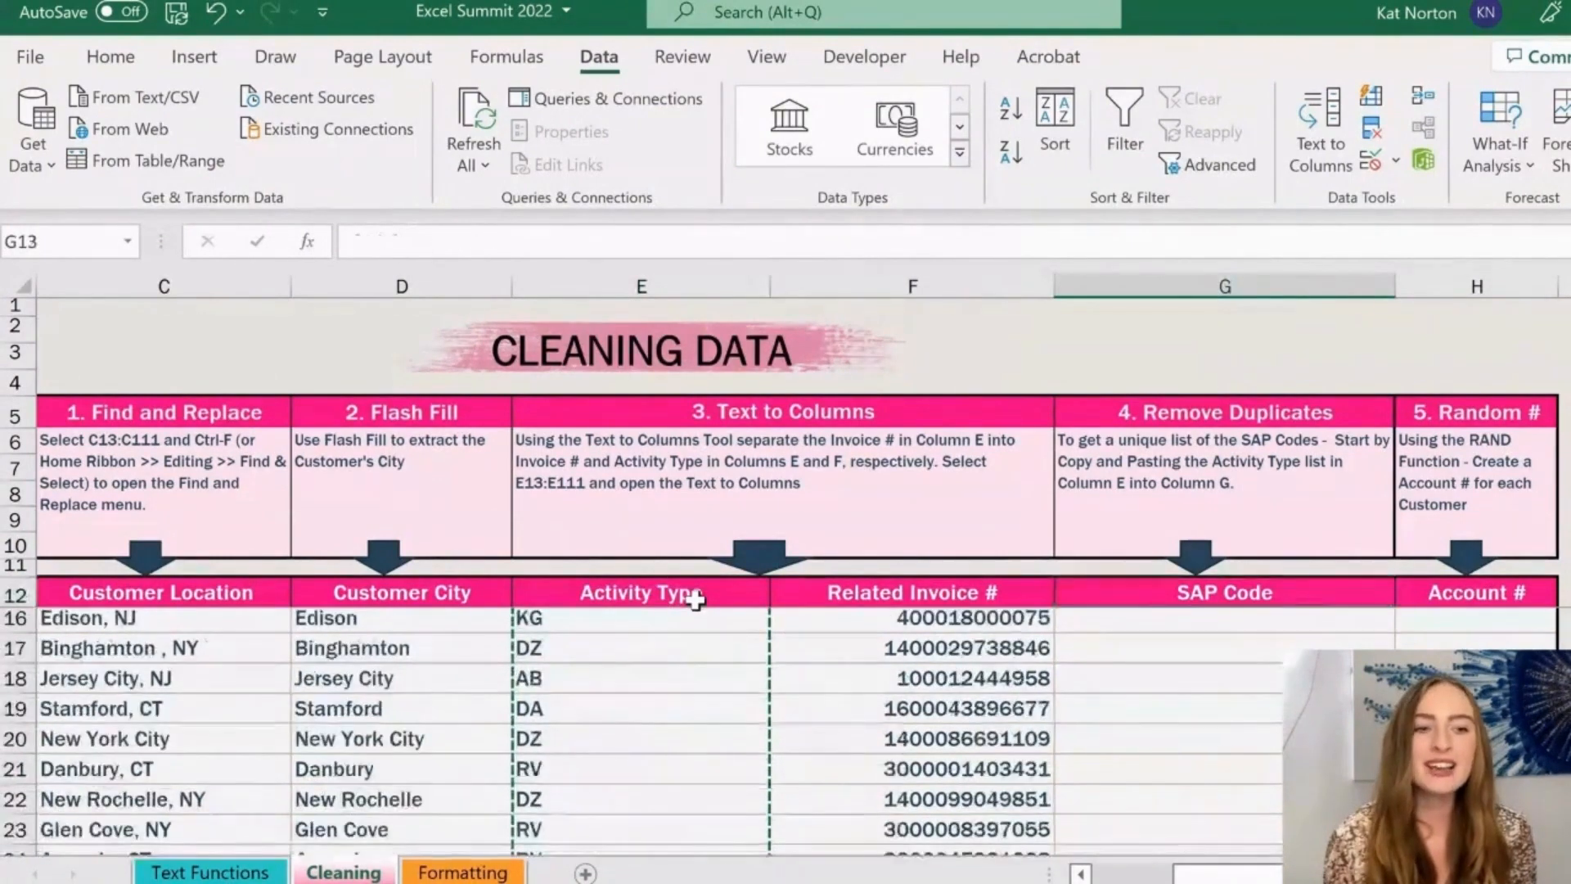
key(ctrl+v)
Remove duplicates from the SAP Code list in G13:G111, continuing with the current selection only and treating the data as having no headers
key(Up)
key(Down)
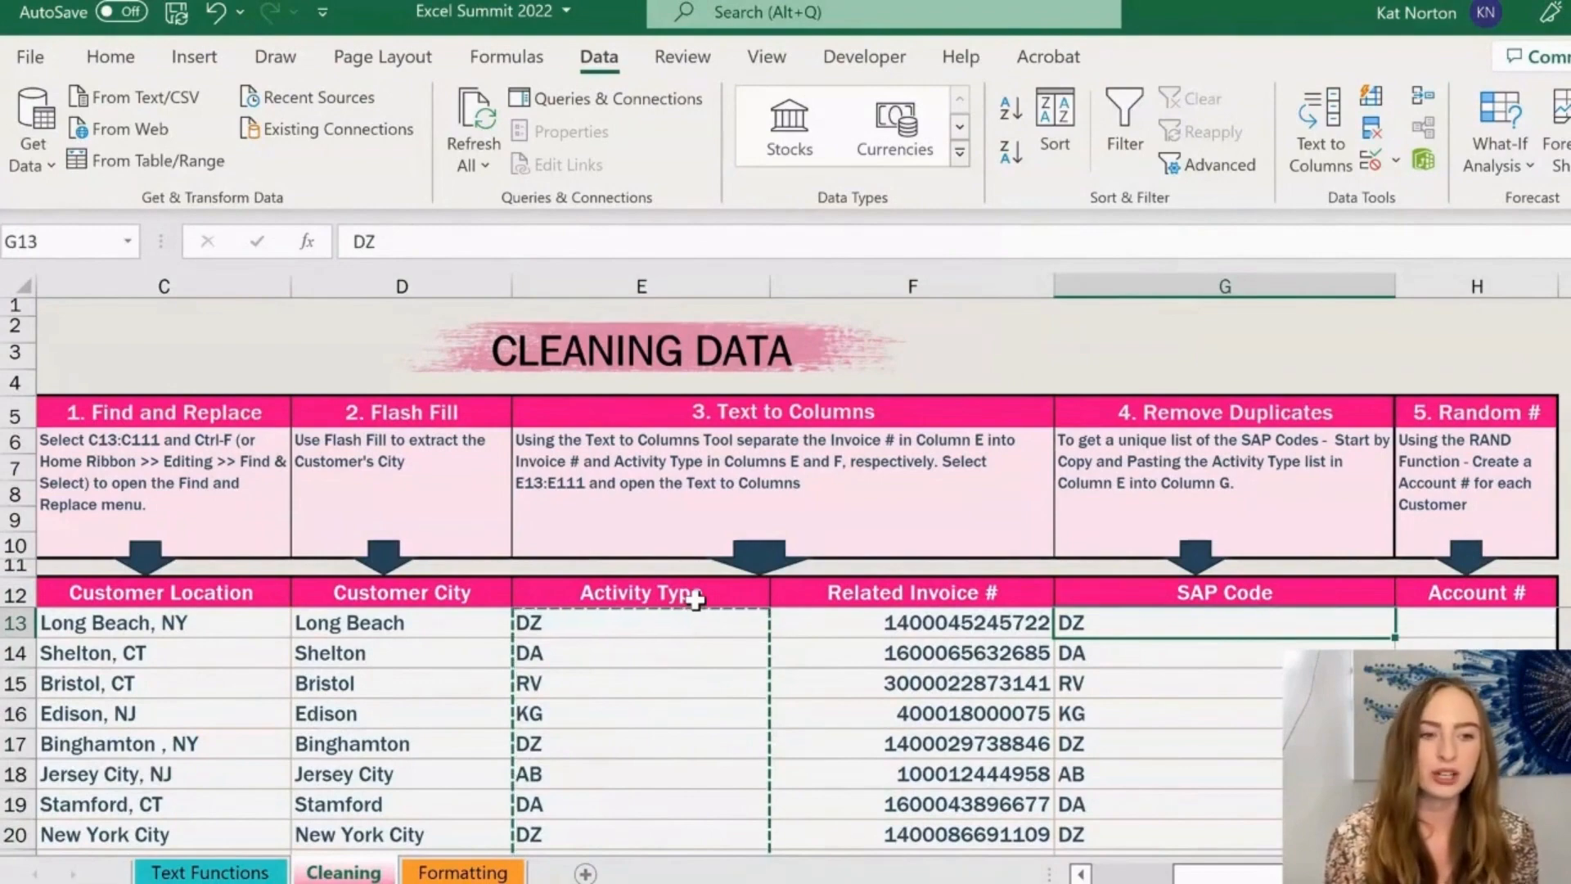
key(ctrl+shift+Down)
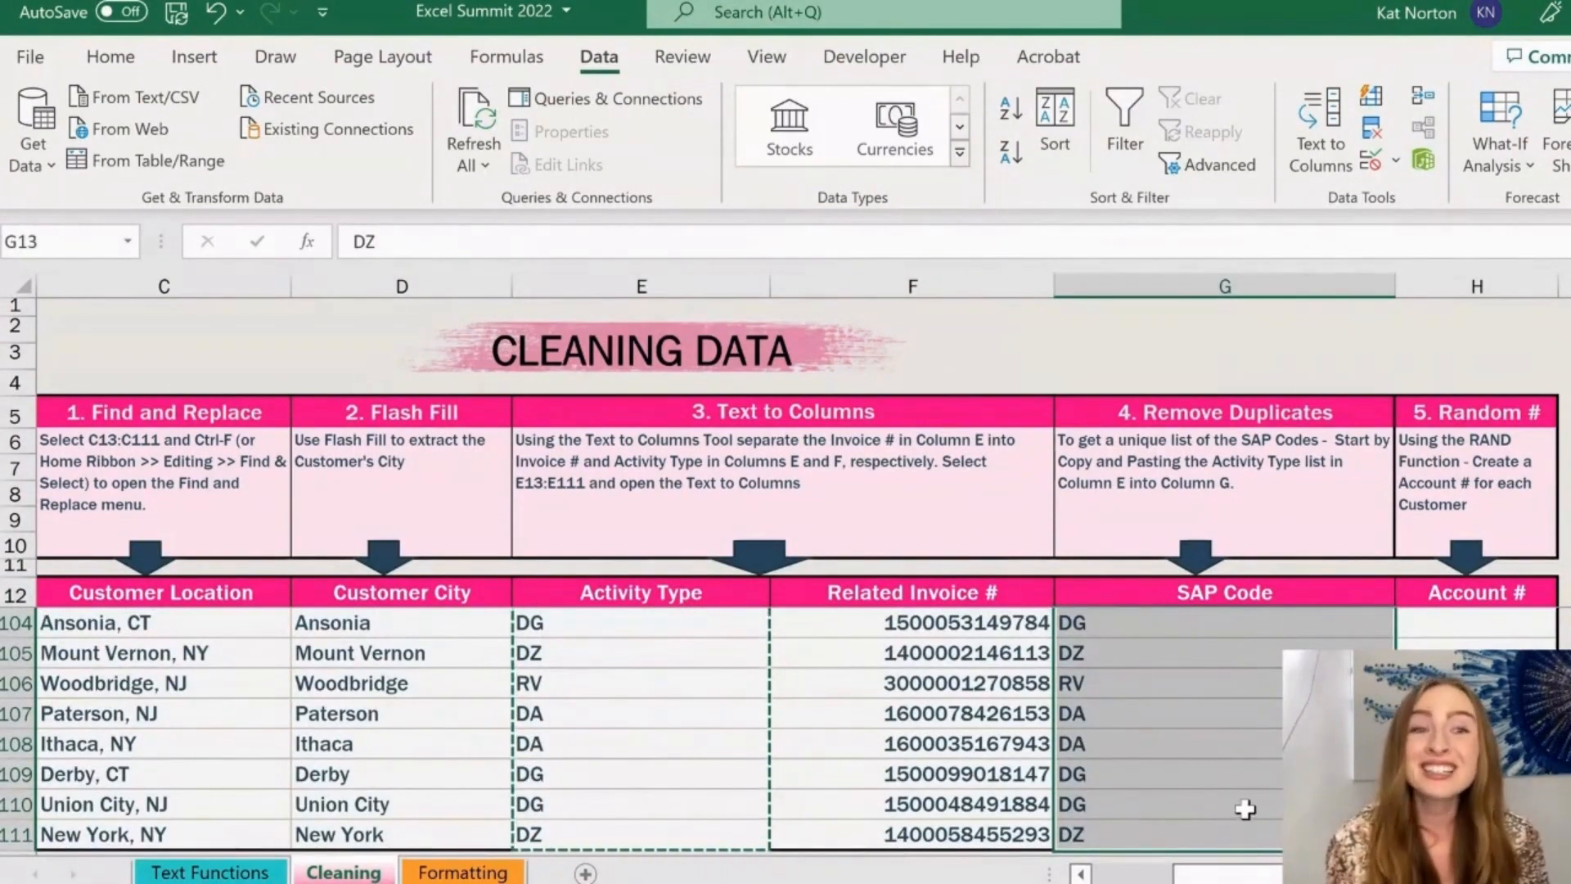
click(1363, 141)
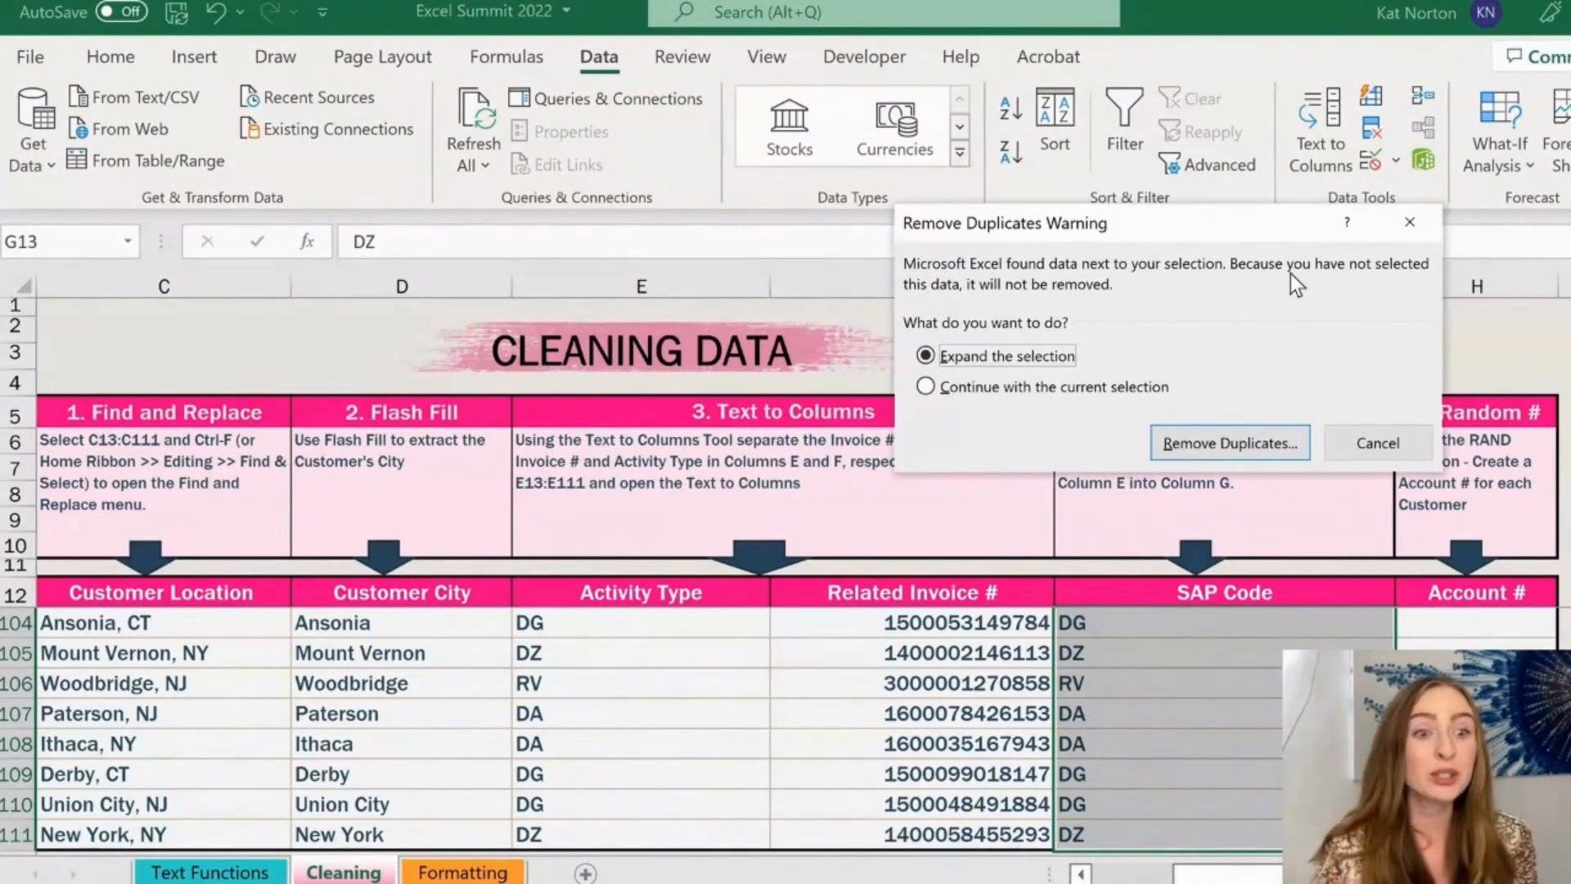
click(1103, 391)
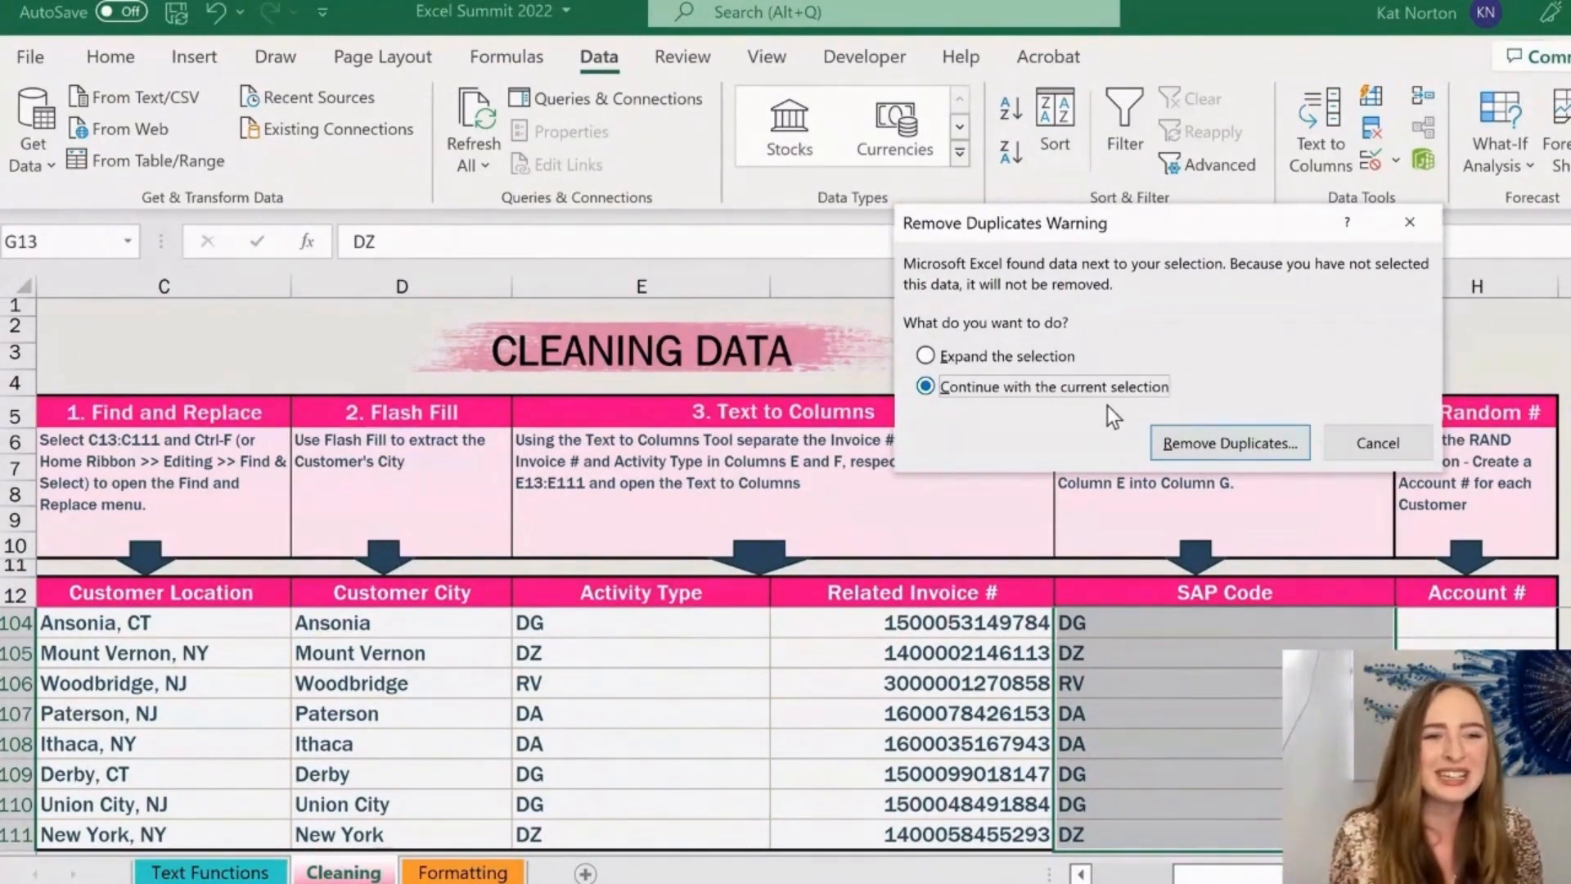
click(1203, 442)
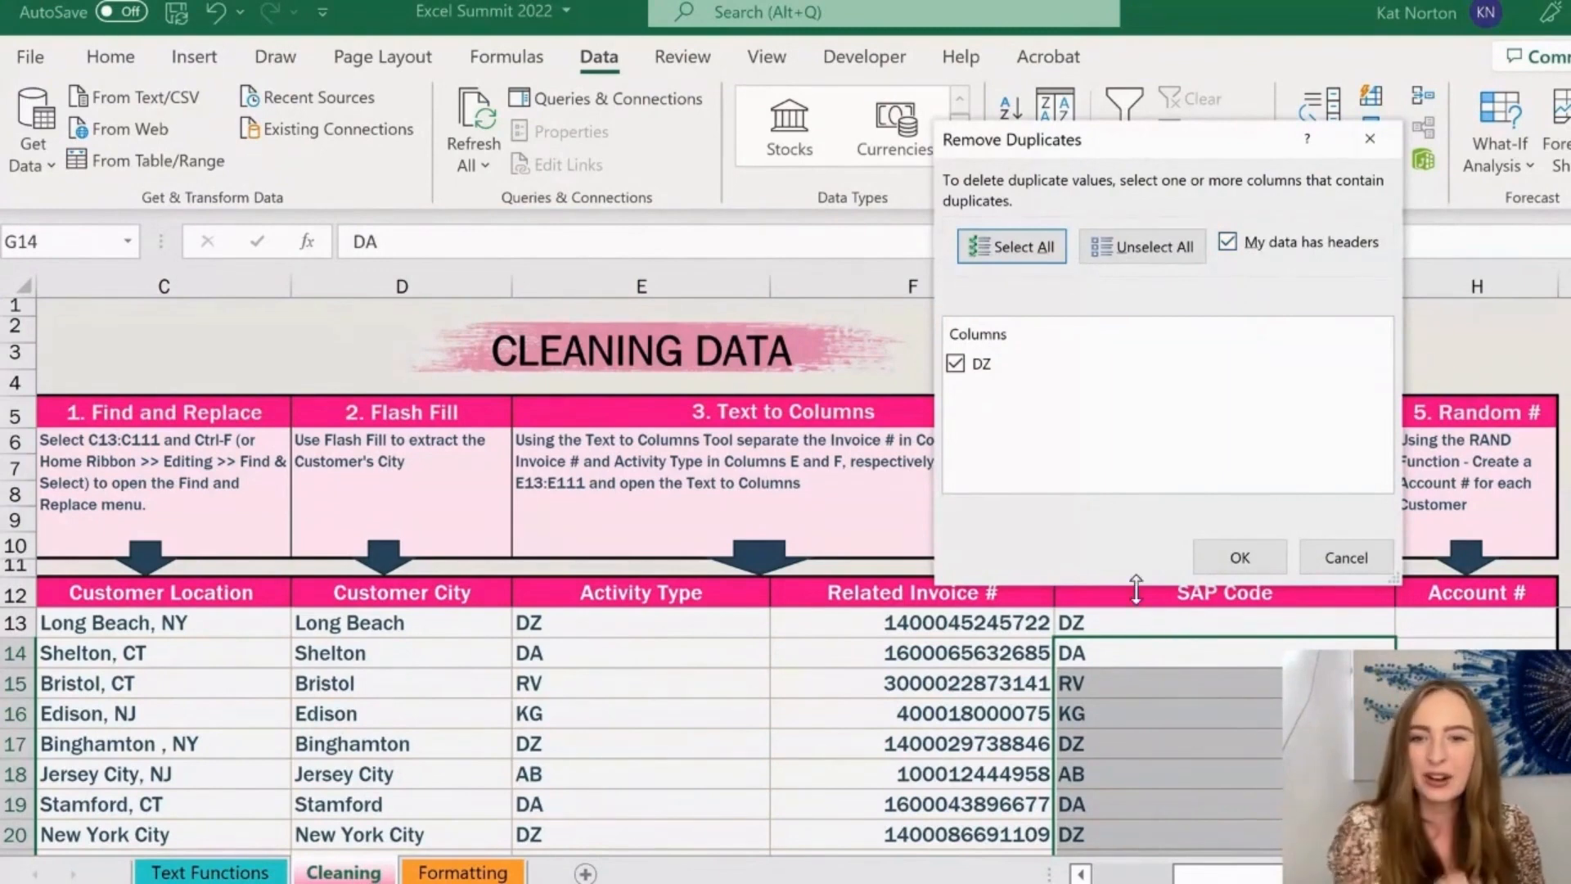
click(1227, 250)
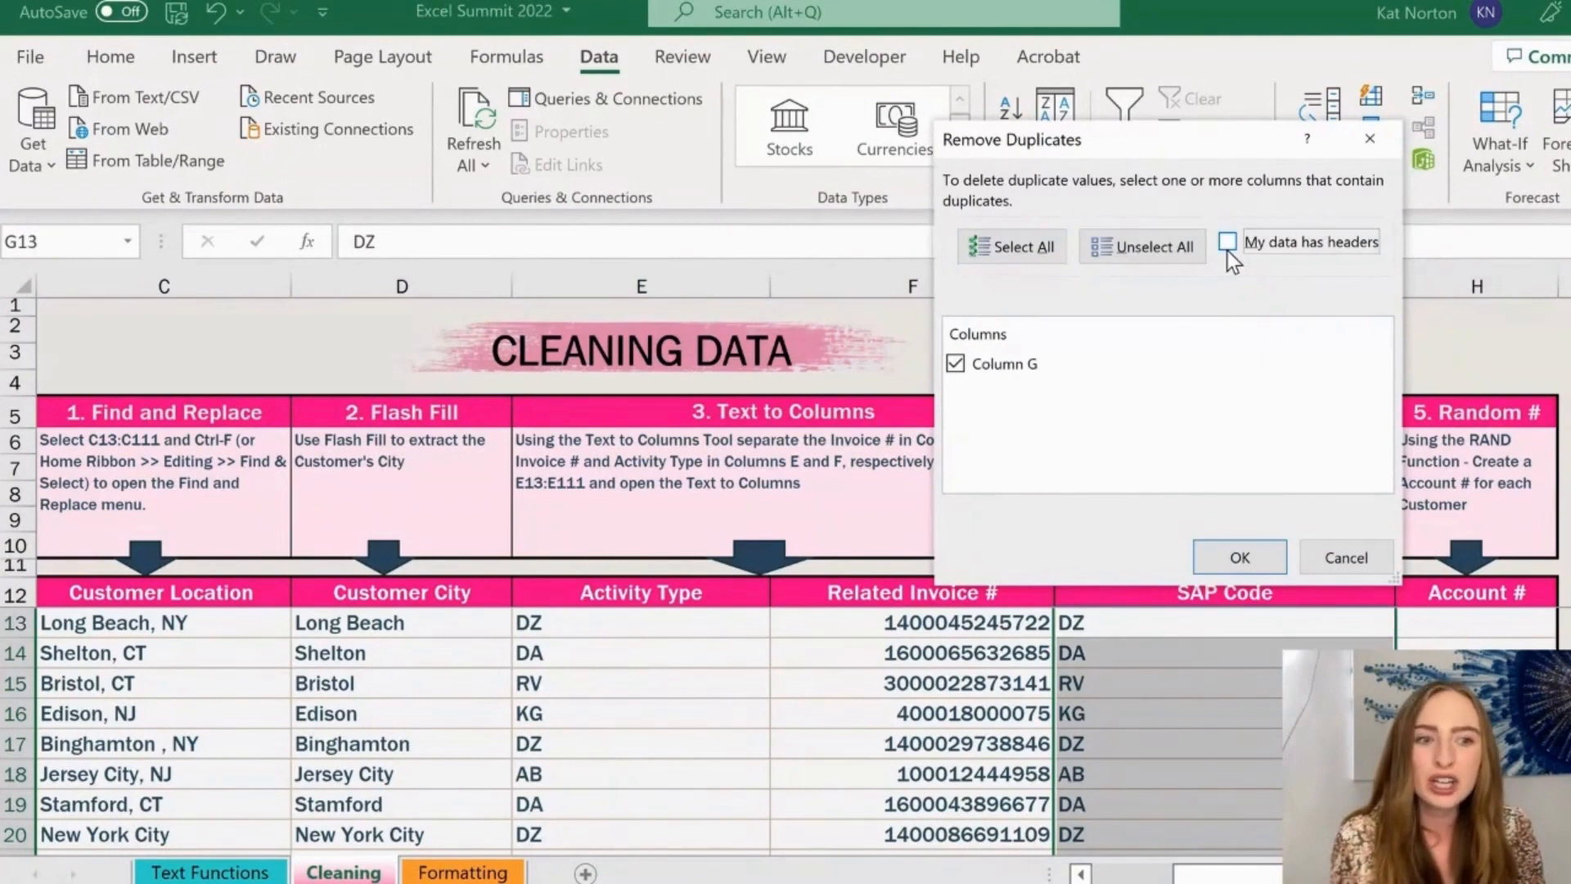
click(1240, 557)
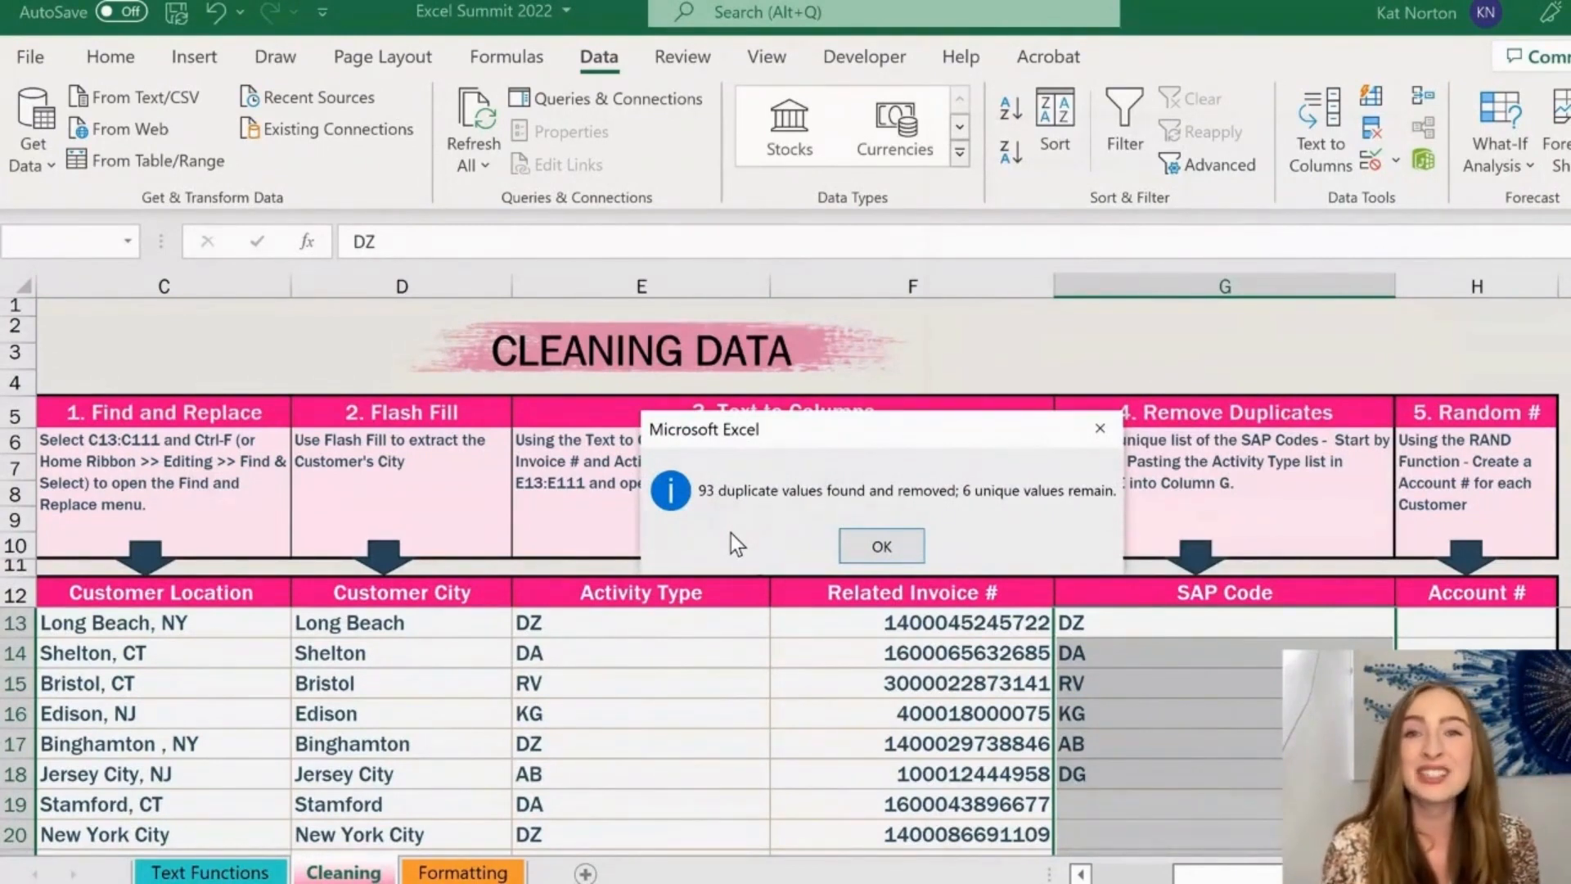
click(855, 540)
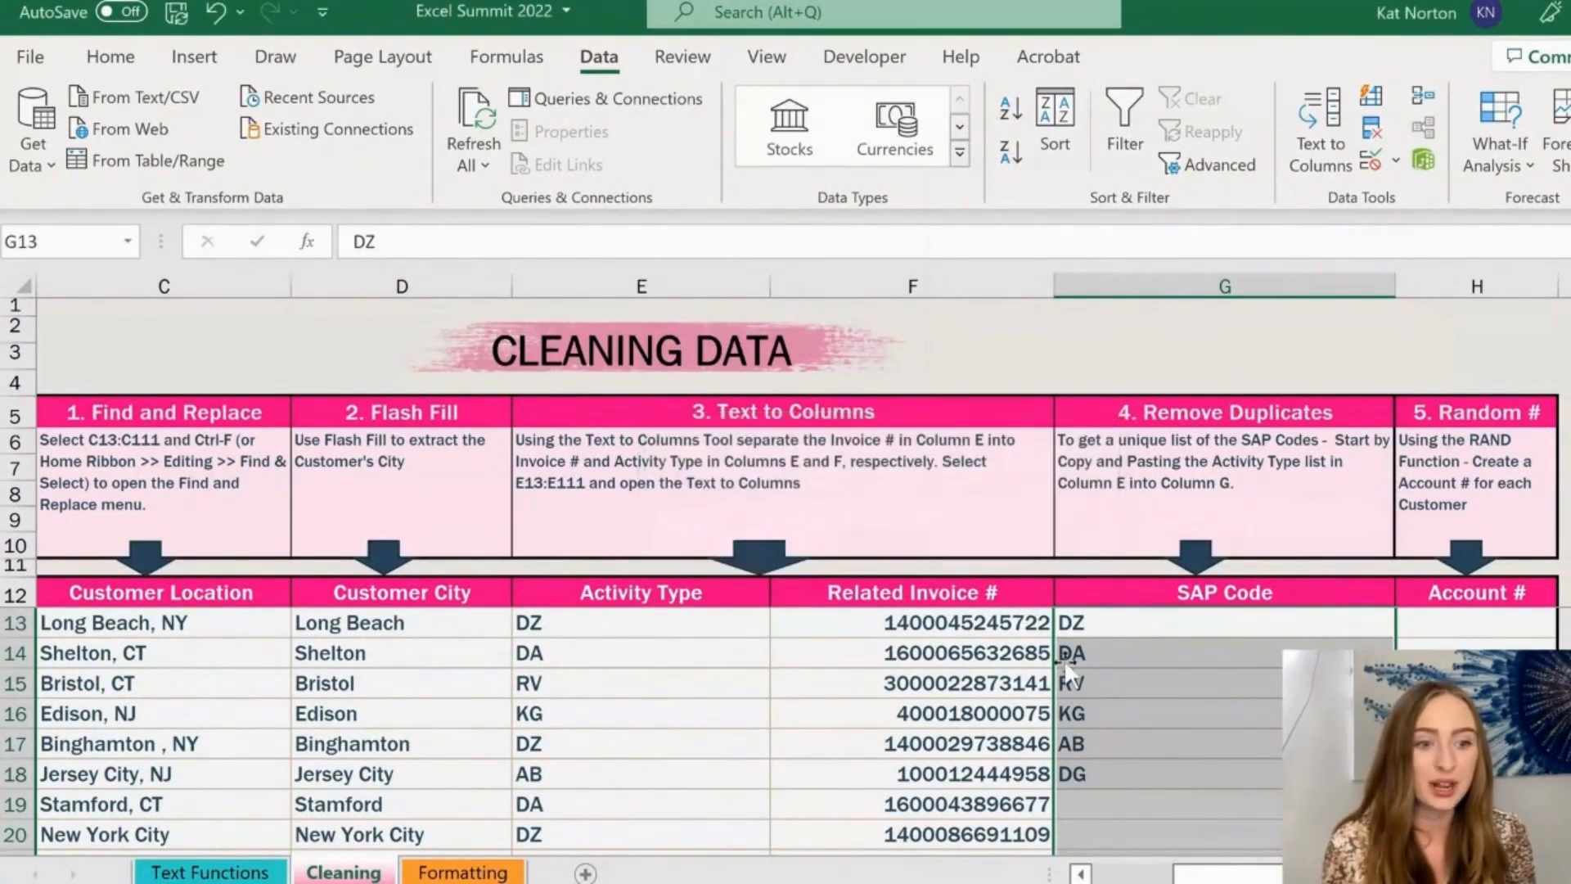
click(1097, 714)
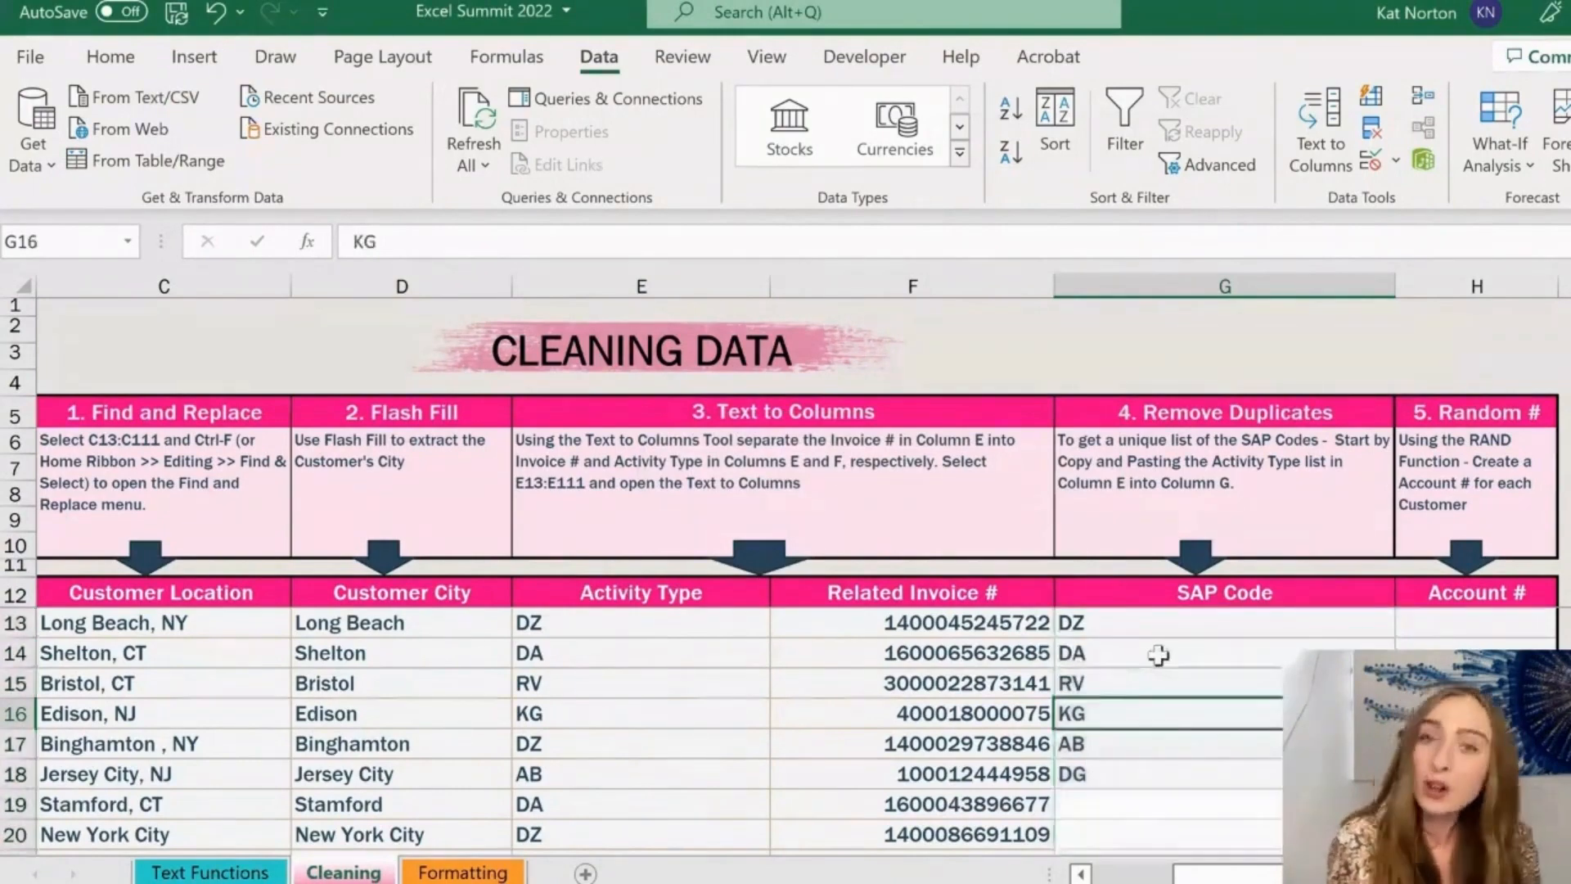
scroll(1170, 651, down, 1)
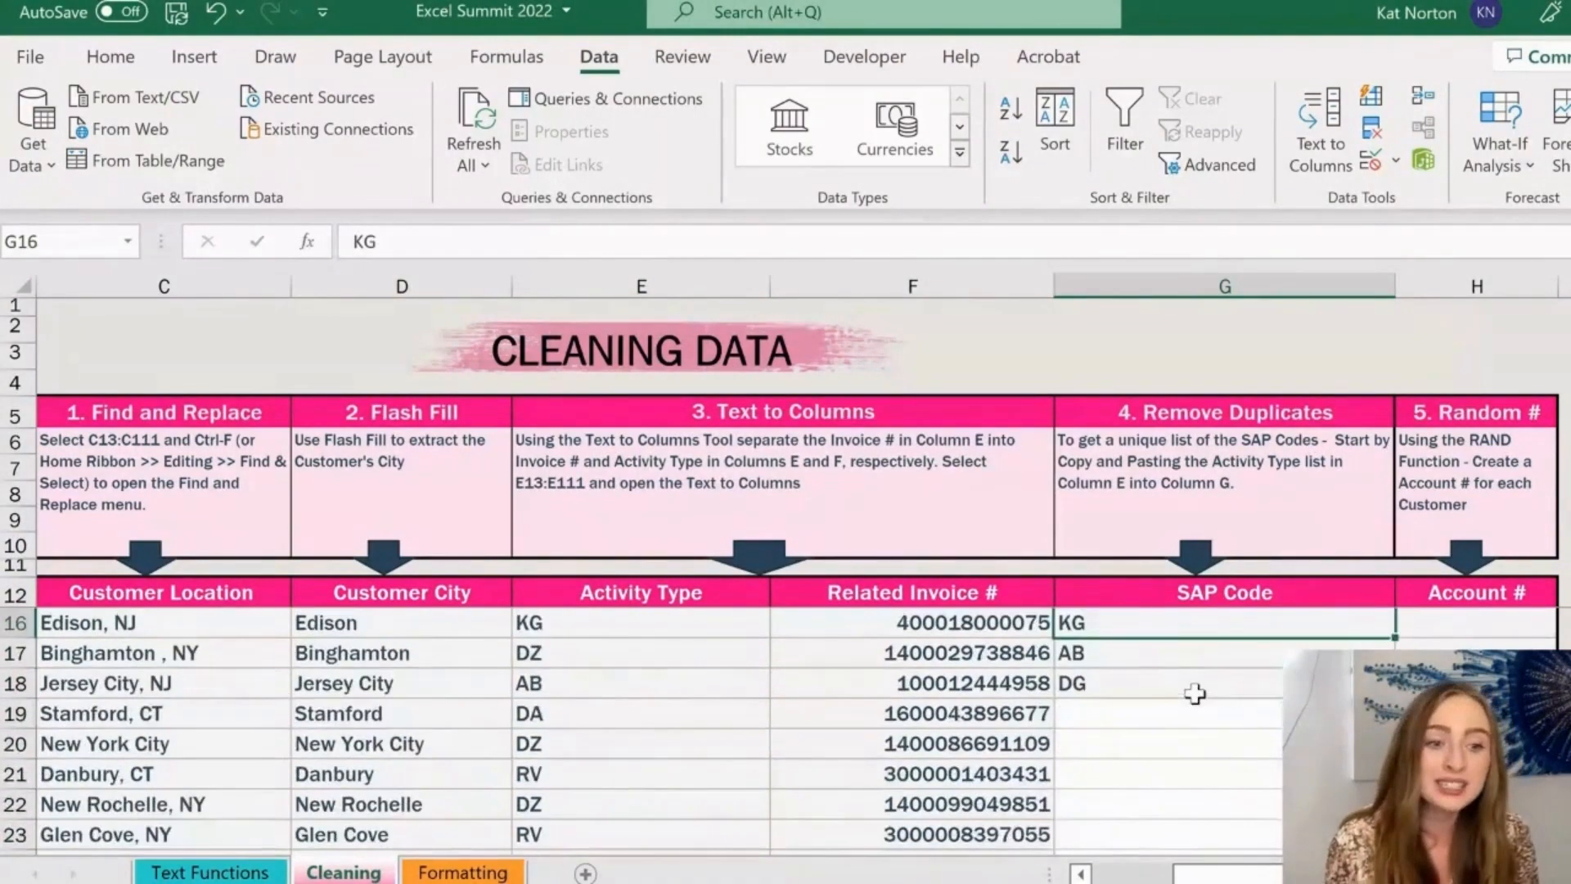
scroll(1173, 650, up, 1)
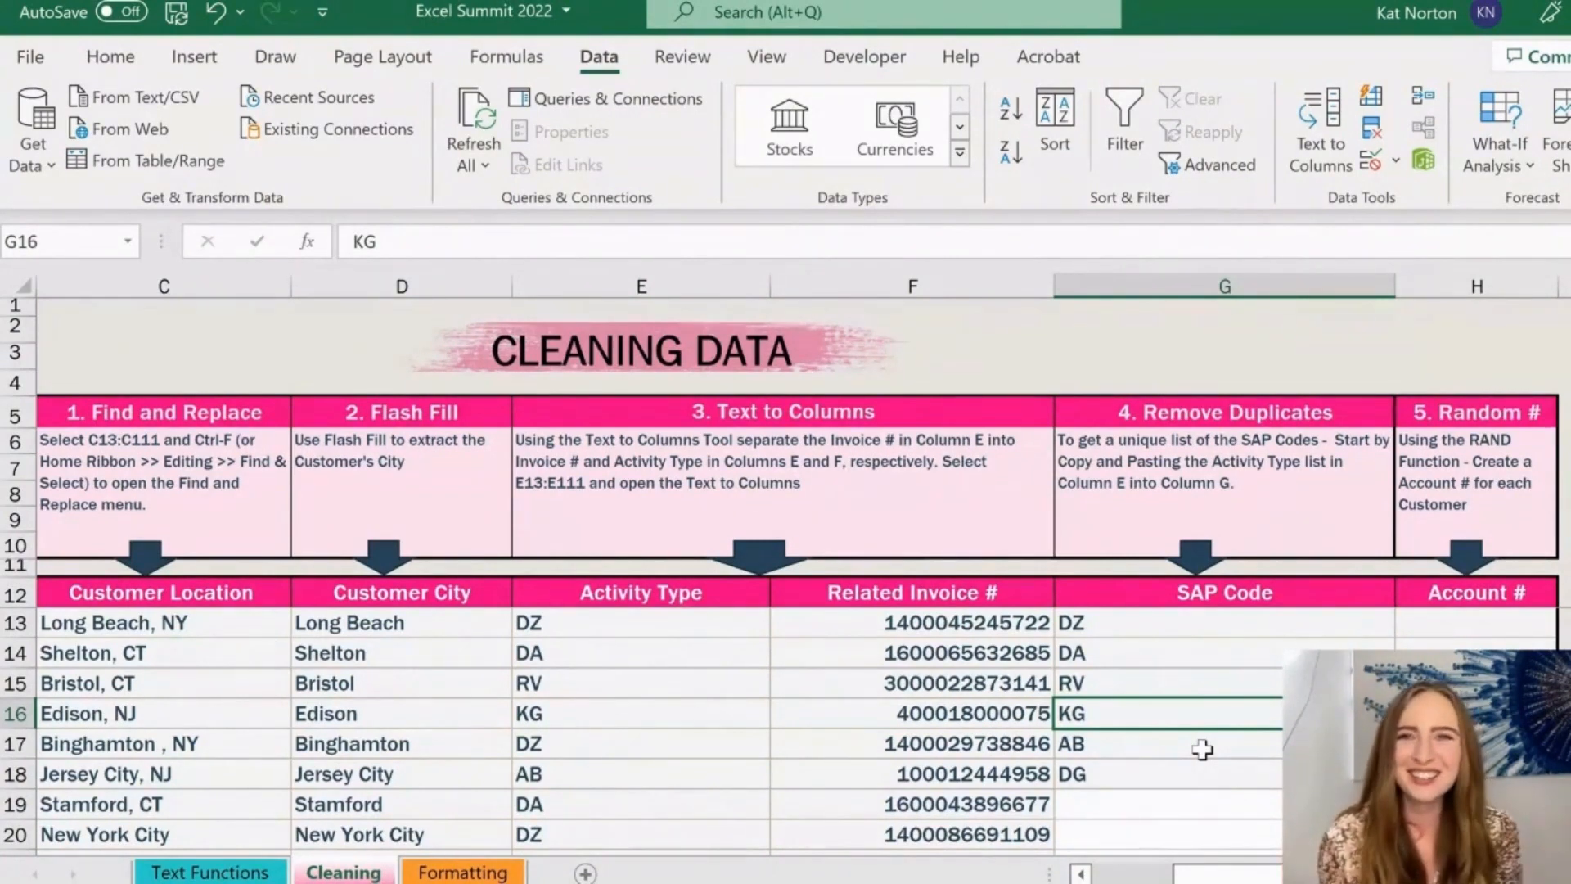
Enter the formula =RAND() in H13, the first cell of the Account # column
click(1484, 627)
key(Up)
click(1485, 627)
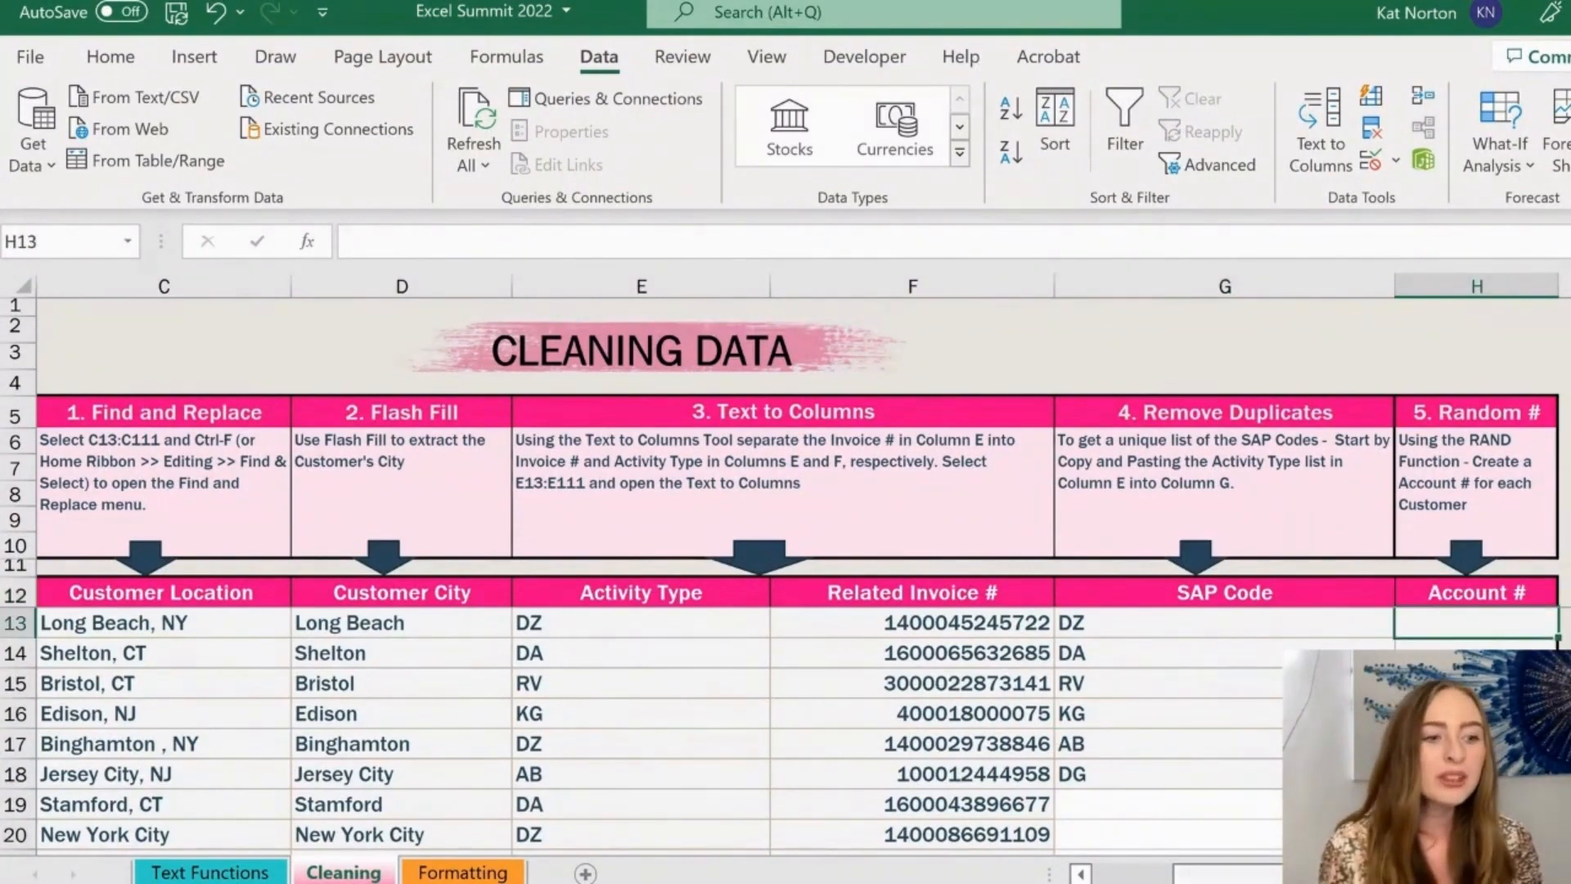
scroll(1209, 639, right, 4)
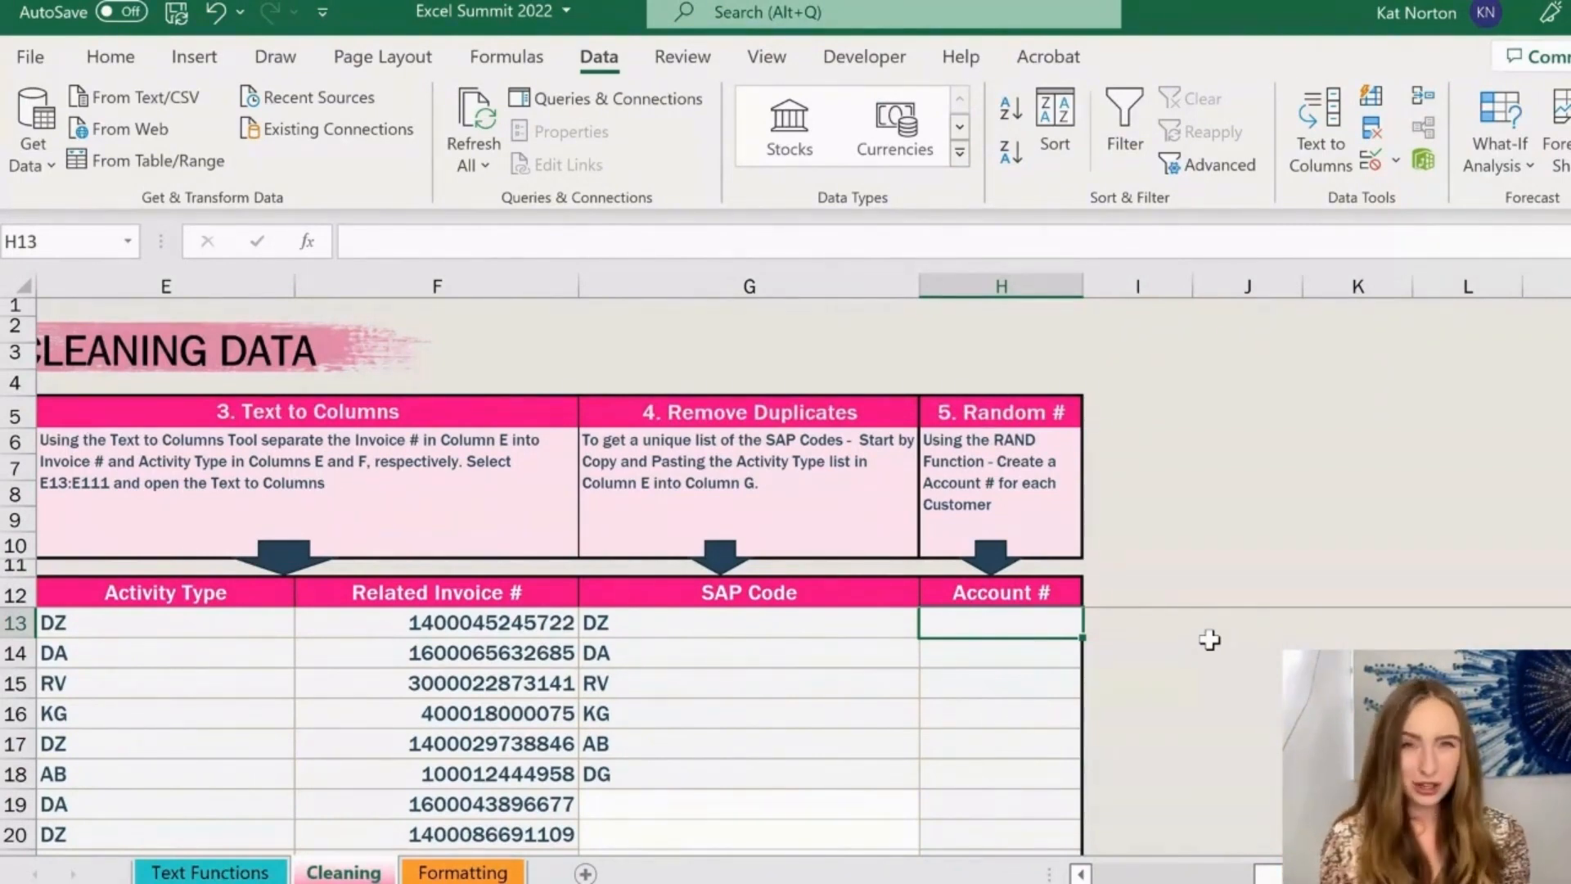
text(=RAND)
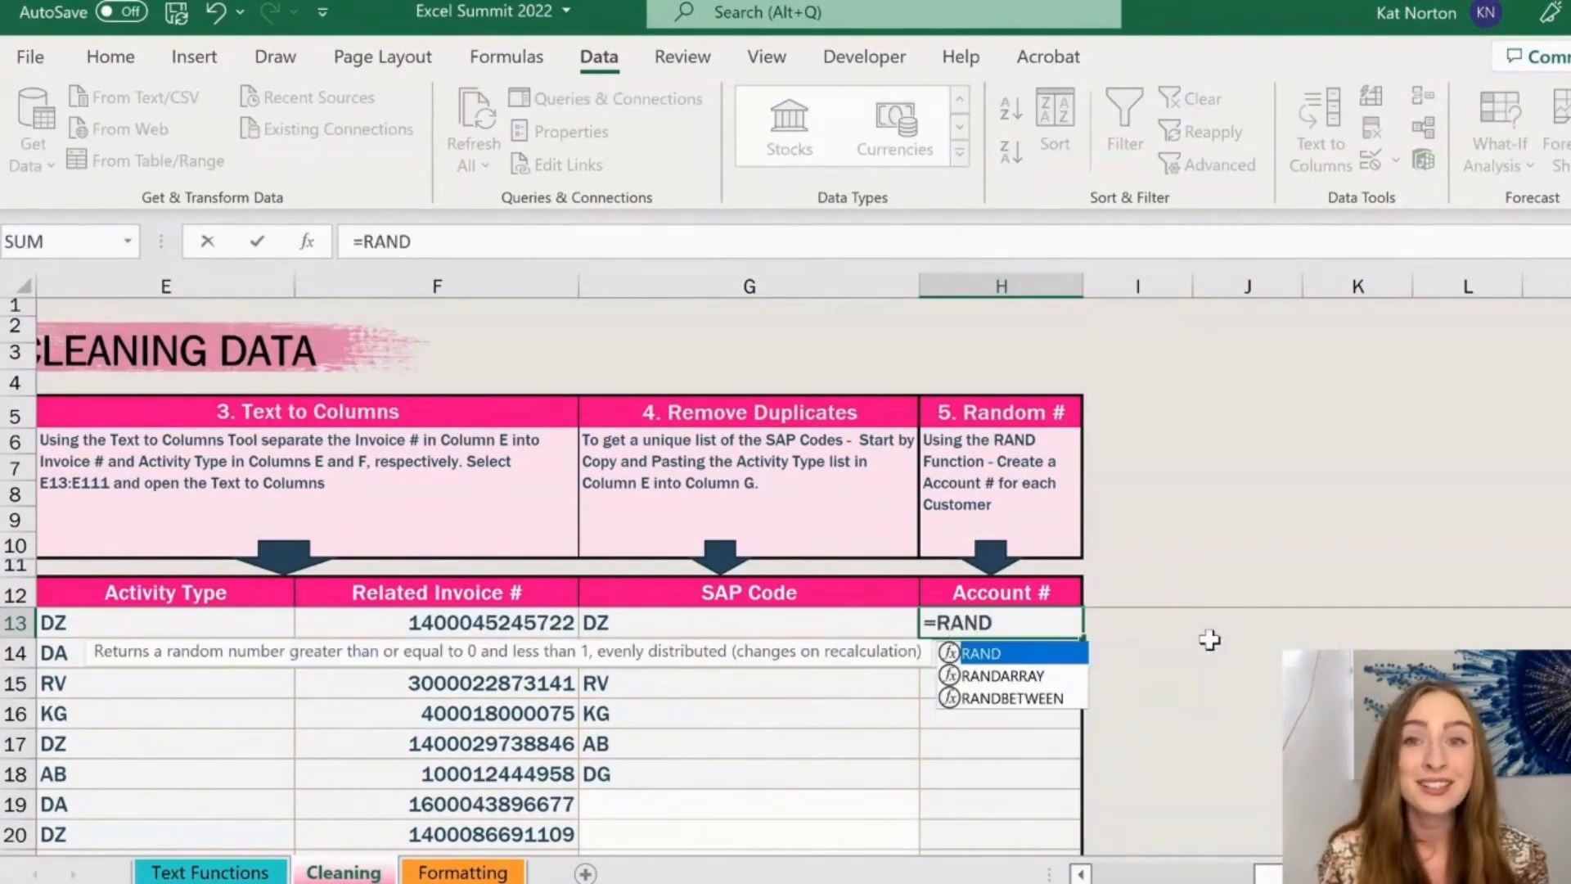
text(()
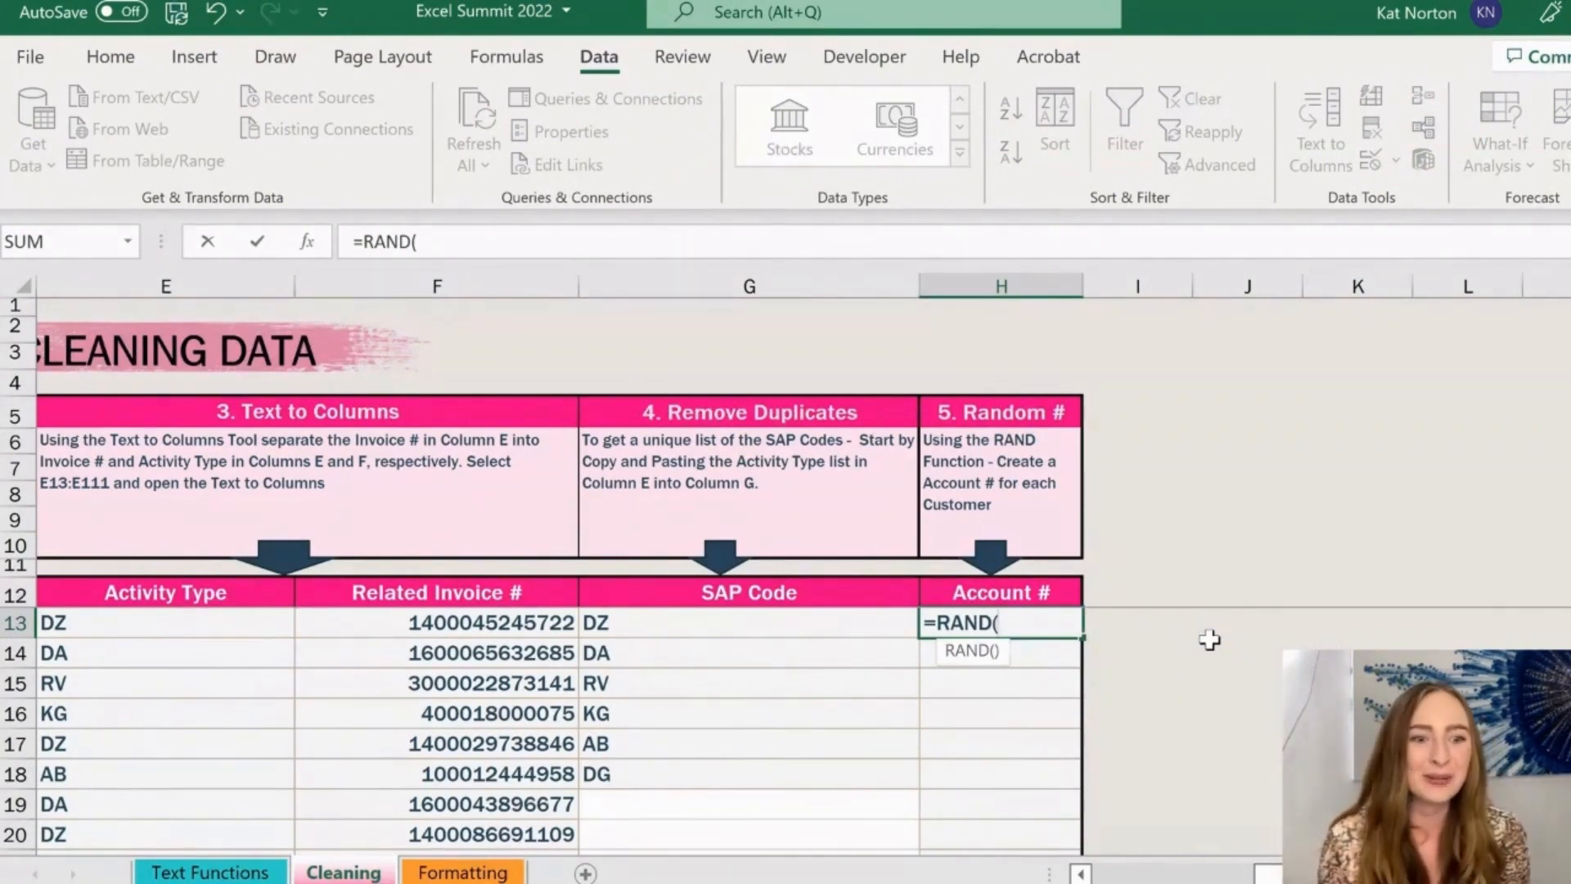
text())
key(Return)
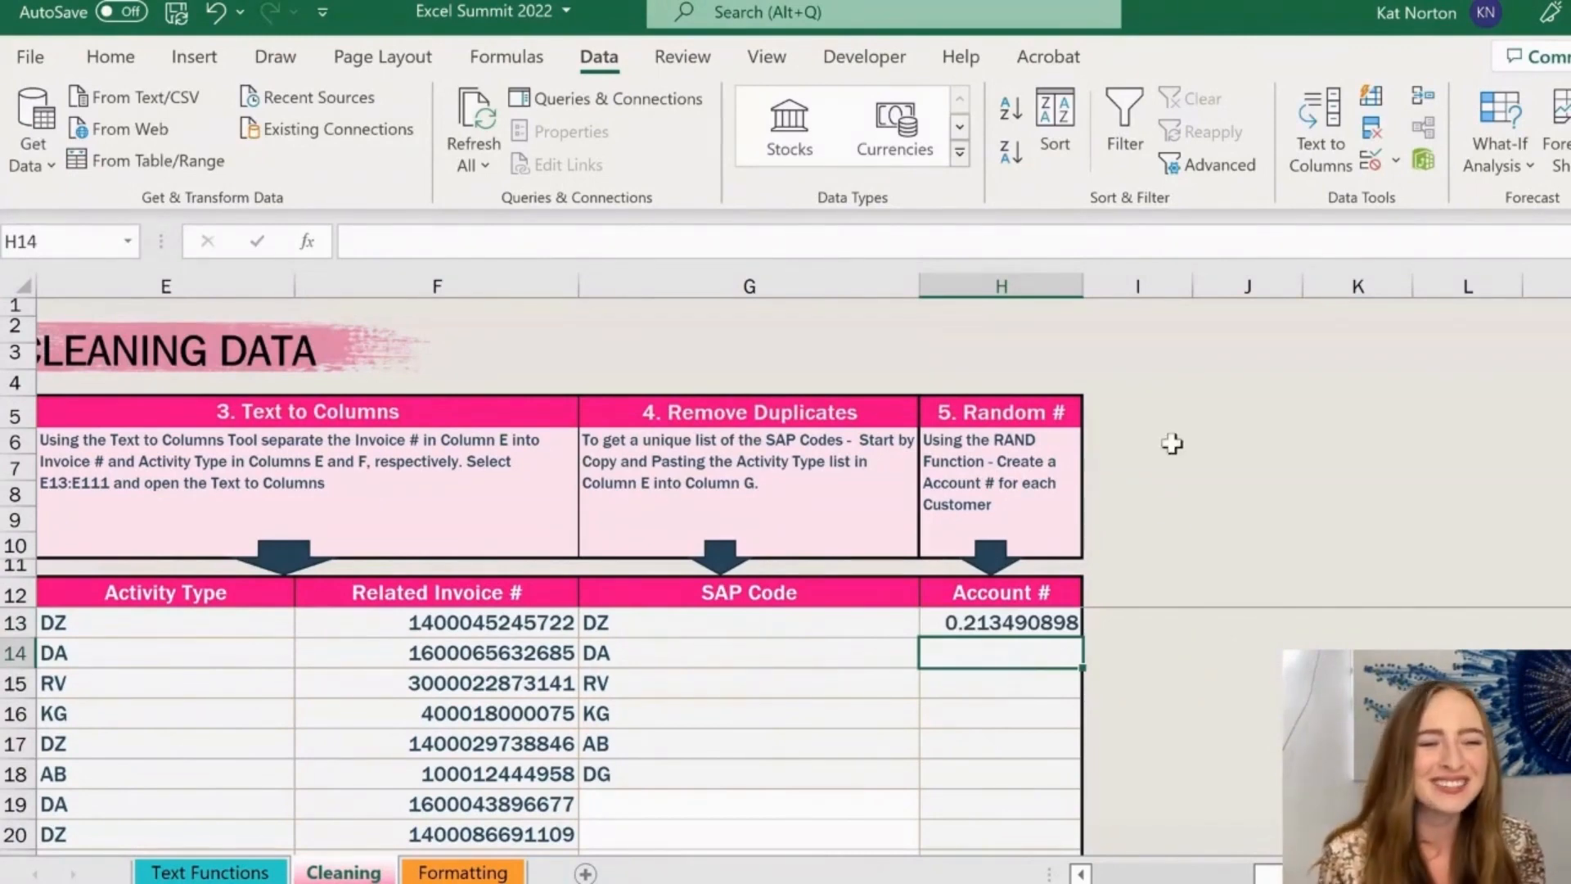
Enter the test text "hi" in the empty cell I8 to trigger a recalculation, and delete that text again
click(1172, 678)
click(1138, 502)
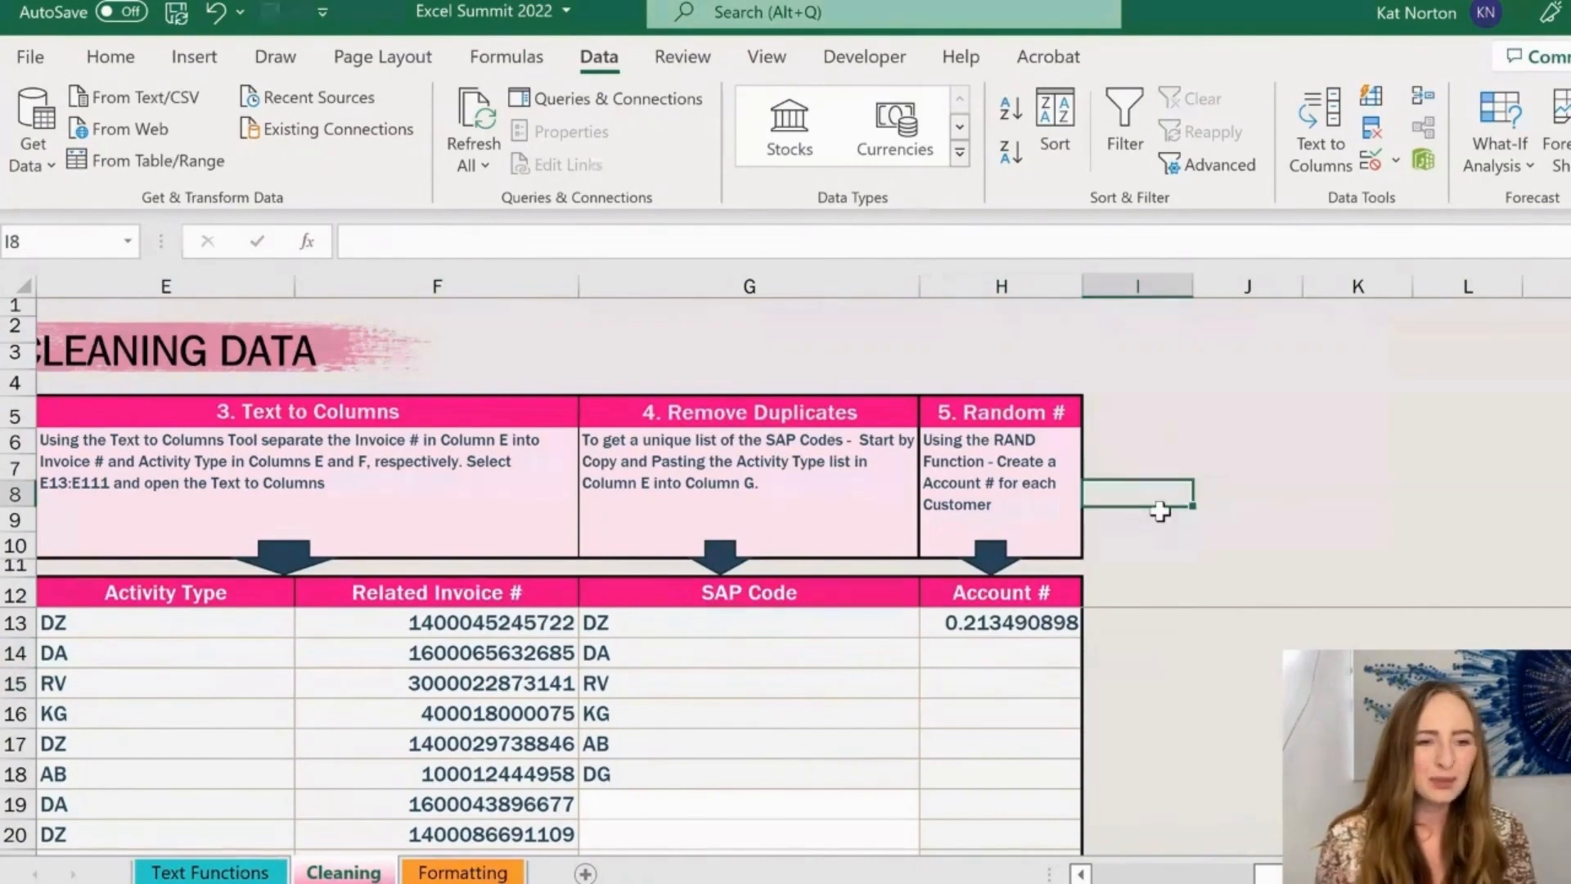
text(hi)
key(Return)
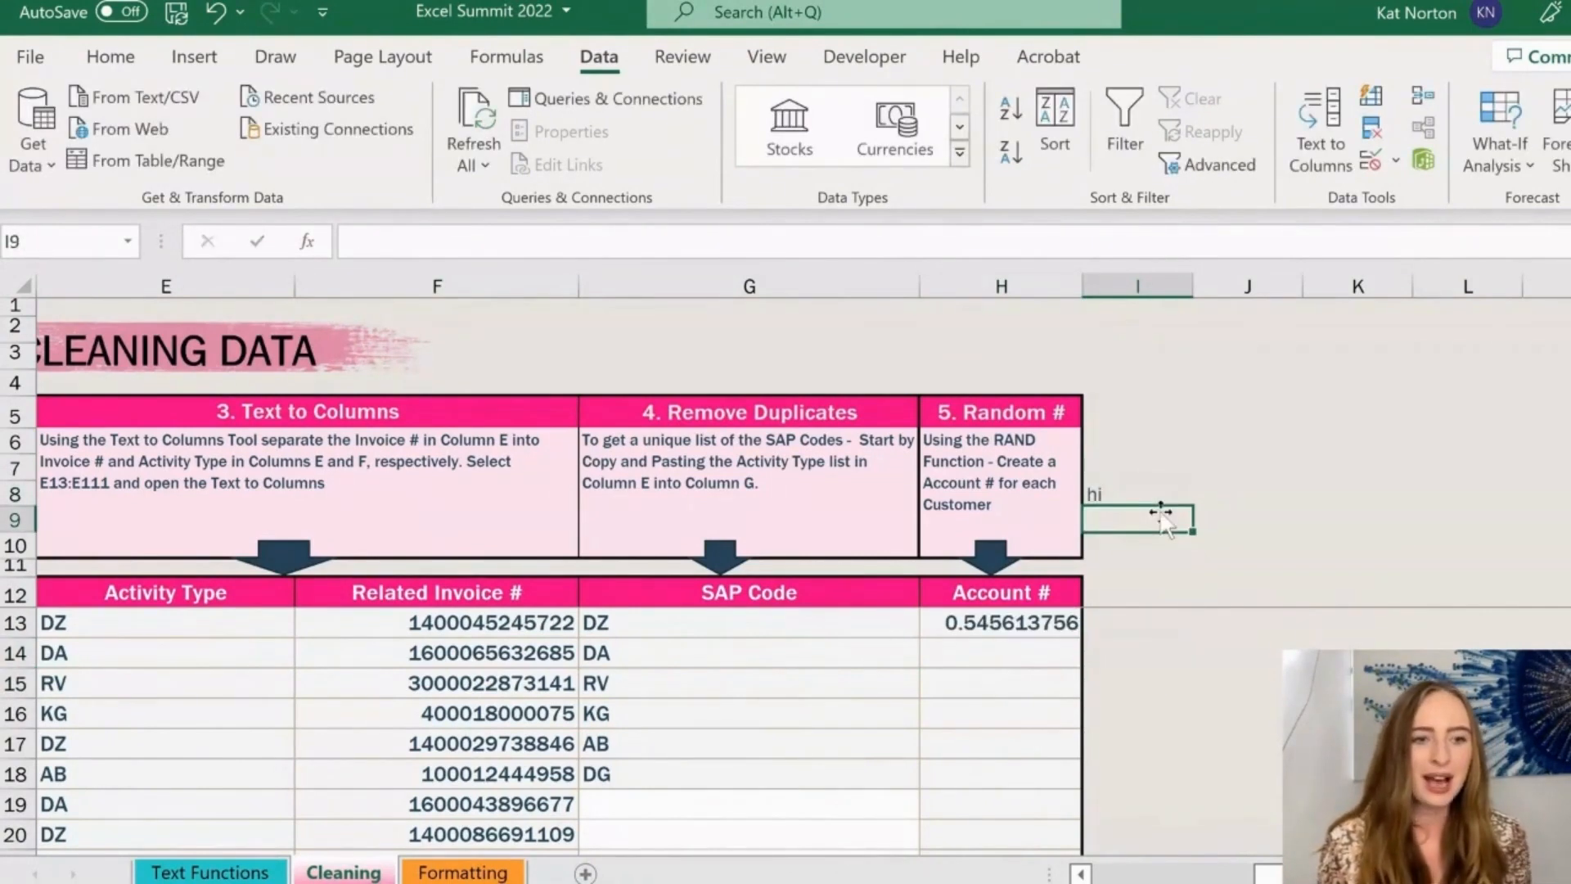
click(1108, 501)
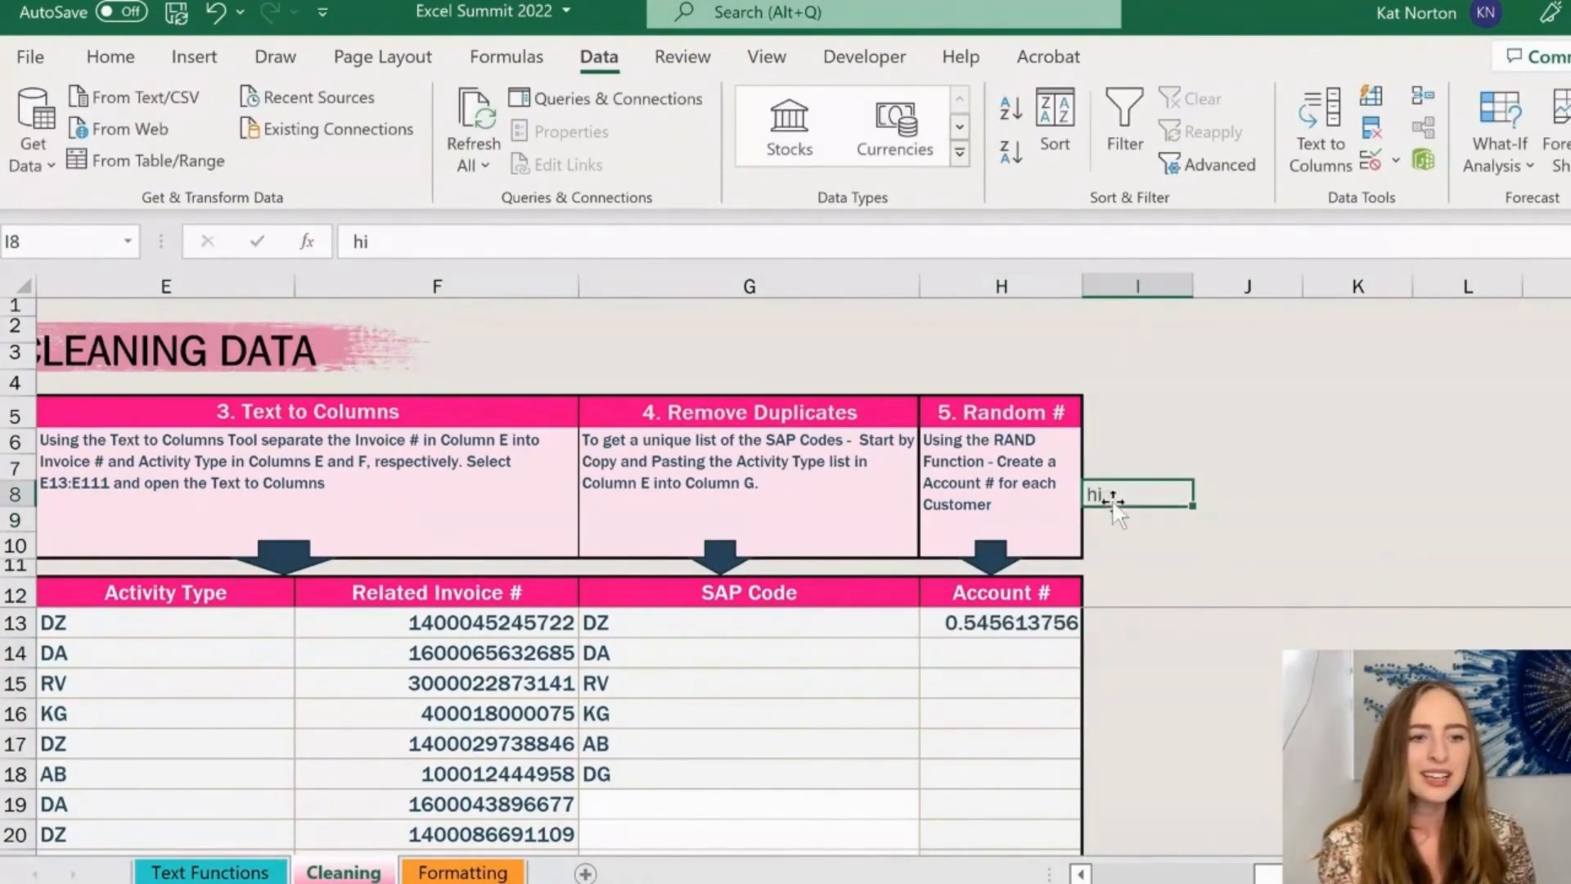
key(Delete)
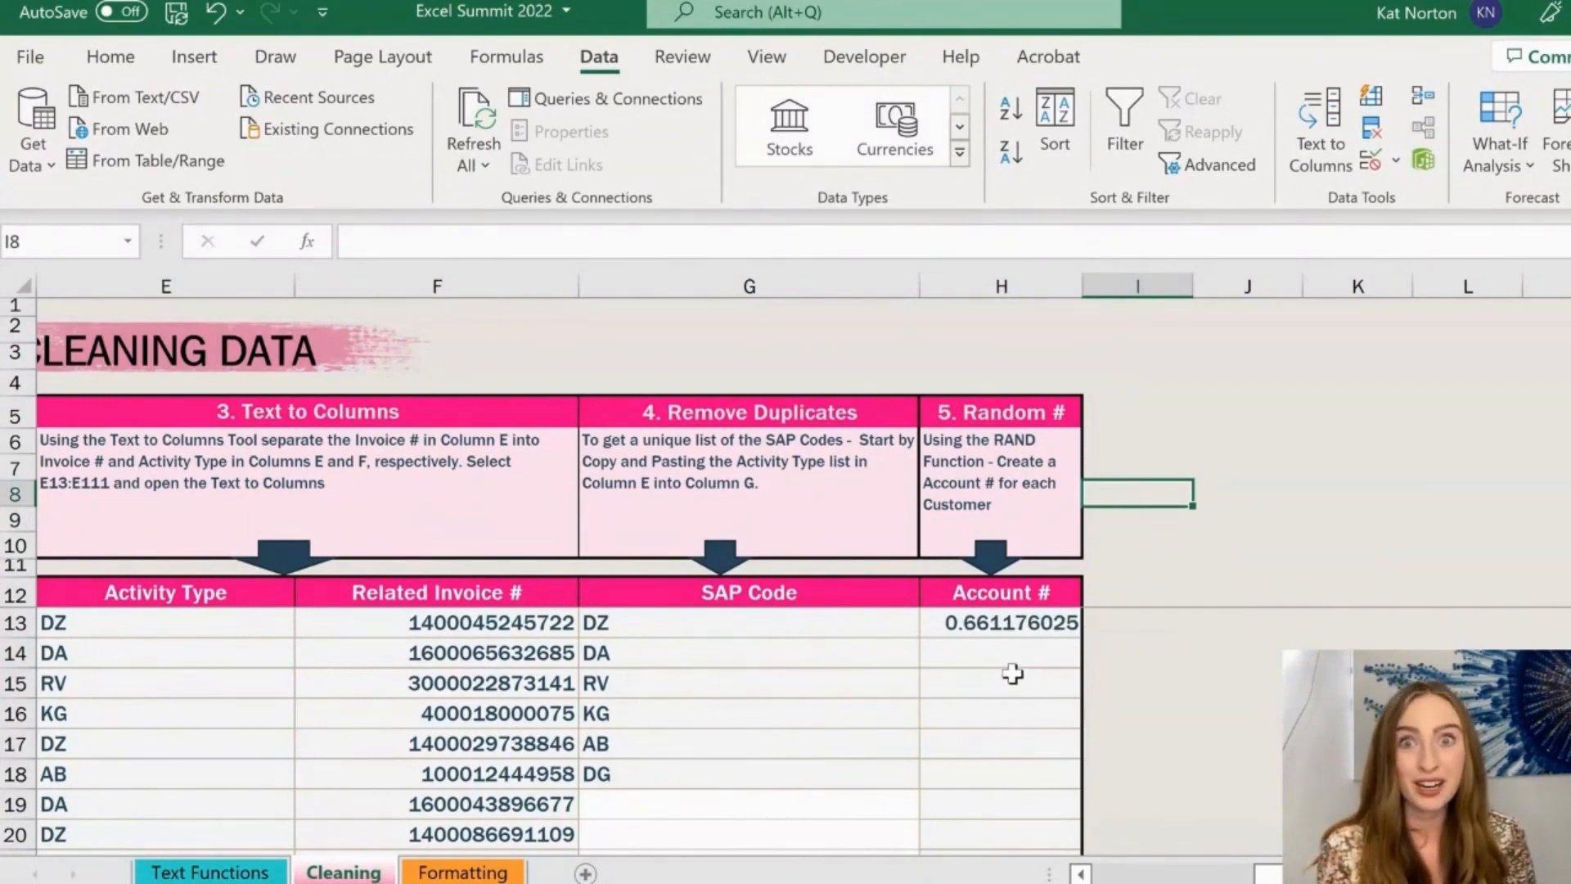